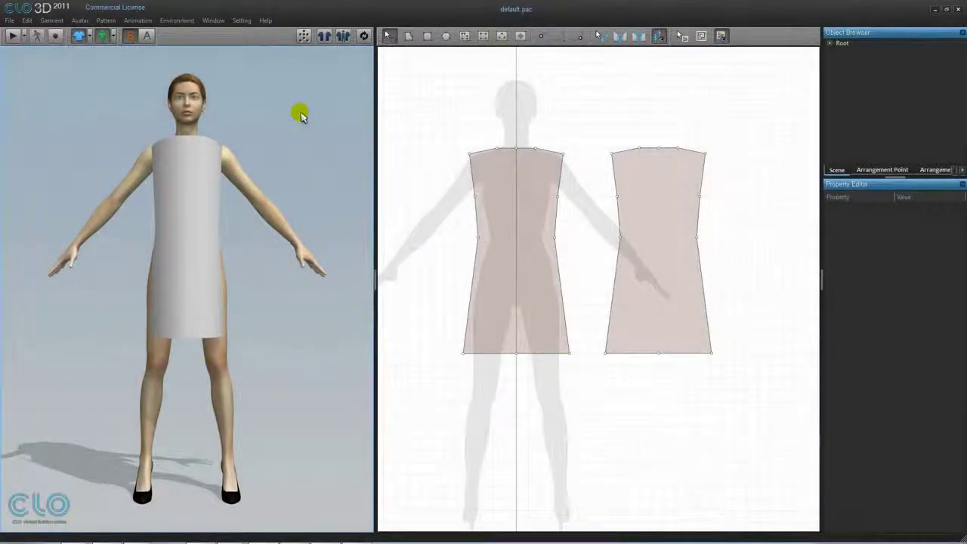
Enlarge the 2D pattern window and create two matching rectangle patterns, about 267 mm tall, side by side above the avatar silhouette.
{"action": "left_click_drag", "start_coordinate": [375, 259], "coordinate": [4, 233]}
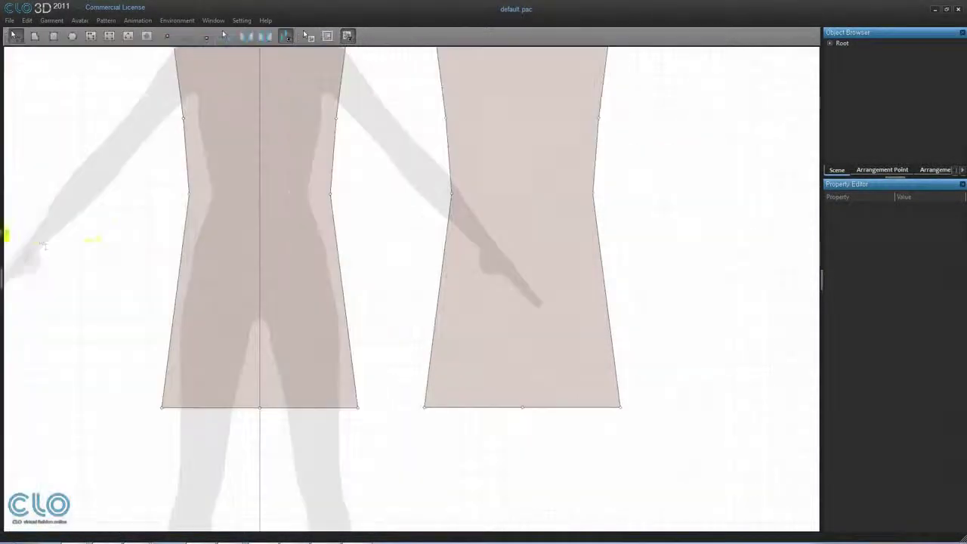
{"action": "scroll", "coordinate": [488, 233], "scroll_direction": "down", "scroll_amount": 3}
{"action": "right_click_drag", "start_coordinate": [487, 234], "coordinate": [488, 345]}
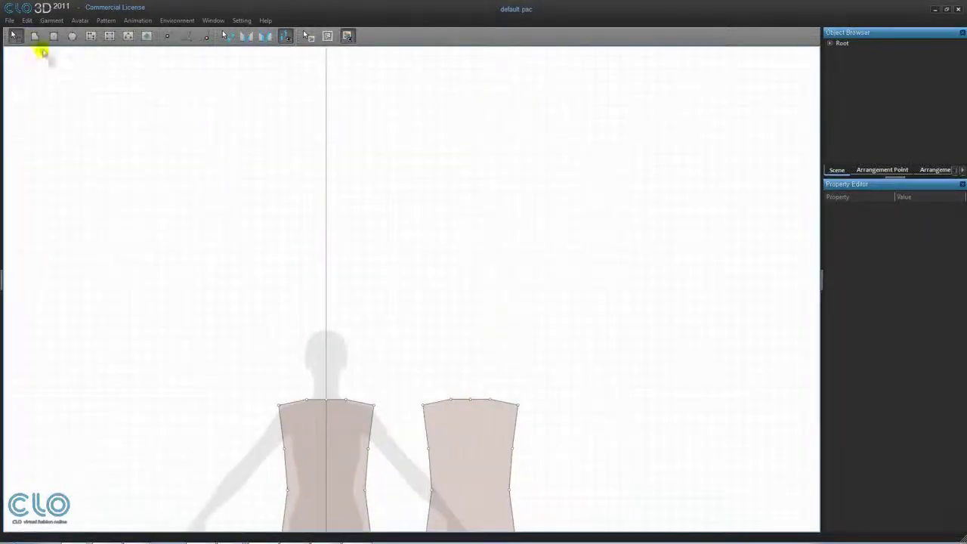
{"action": "left_click", "coordinate": [53, 35]}
{"action": "left_click_drag", "start_coordinate": [344, 104], "coordinate": [386, 167]}
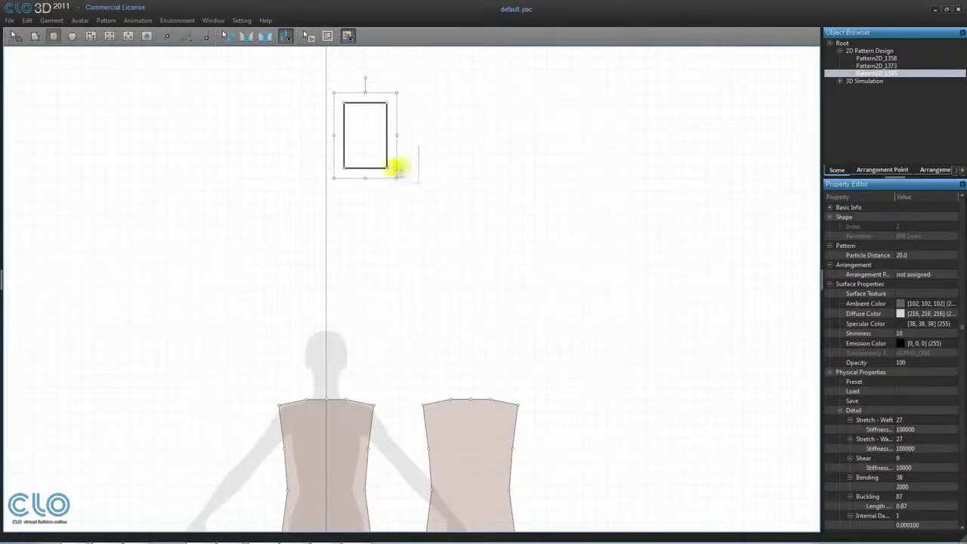
{"action": "left_click", "coordinate": [421, 137]}
Copy the pair of rectangles and paste it three times below, forming four rows of two patterns.
{"action": "left_click_drag", "start_coordinate": [324, 86], "coordinate": [460, 178]}
{"action": "key", "text": "ctrl+c"}
{"action": "key", "text": "ctrl+v"}
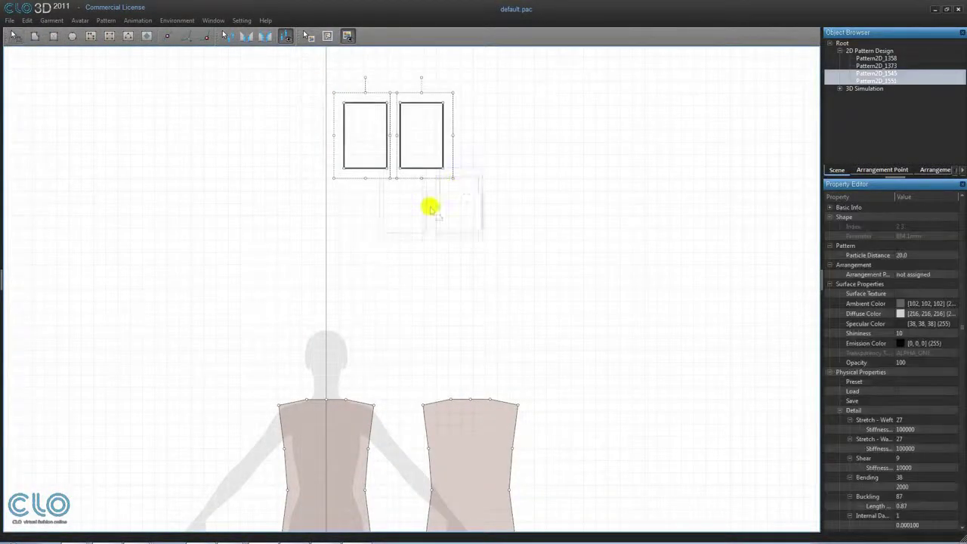
{"action": "left_click", "coordinate": [392, 216]}
{"action": "key", "text": "ctrl+v"}
{"action": "left_click", "coordinate": [393, 294]}
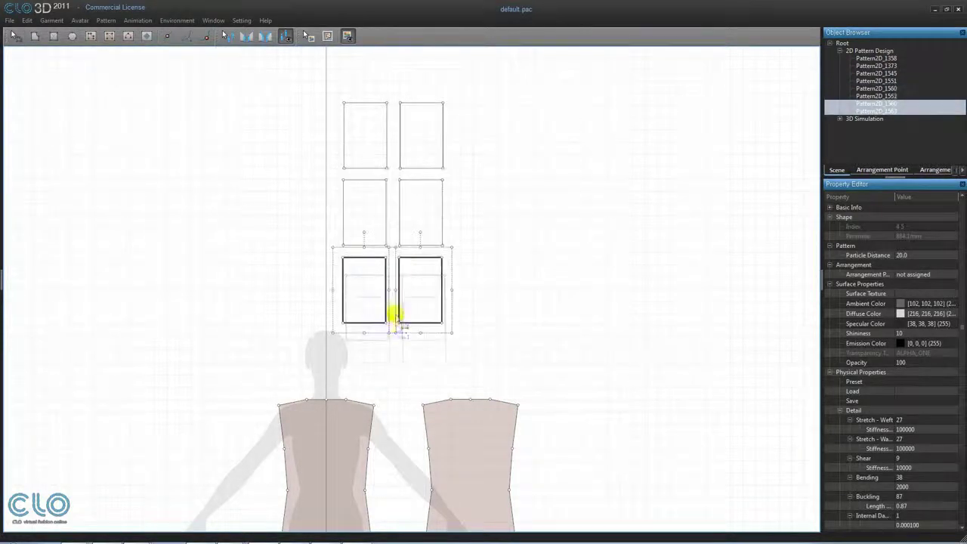
{"action": "key", "text": "ctrl+v"}
{"action": "left_click", "coordinate": [392, 367]}
Move all eight rectangle patterns together slightly upward, clear of the dress patterns, and deselect them.
{"action": "left_click_drag", "start_coordinate": [307, 81], "coordinate": [513, 412]}
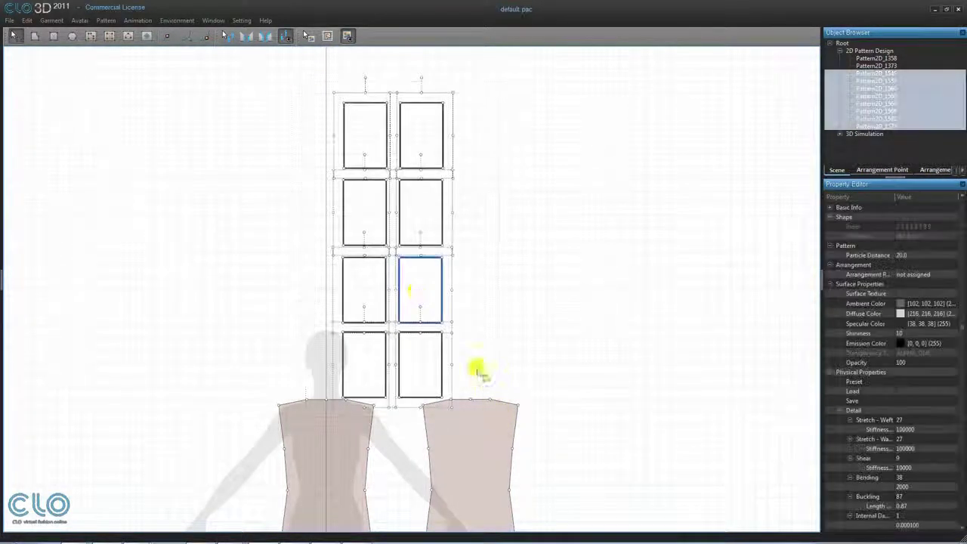
{"action": "left_click_drag", "start_coordinate": [416, 293], "coordinate": [415, 257]}
{"action": "left_click", "coordinate": [494, 168]}
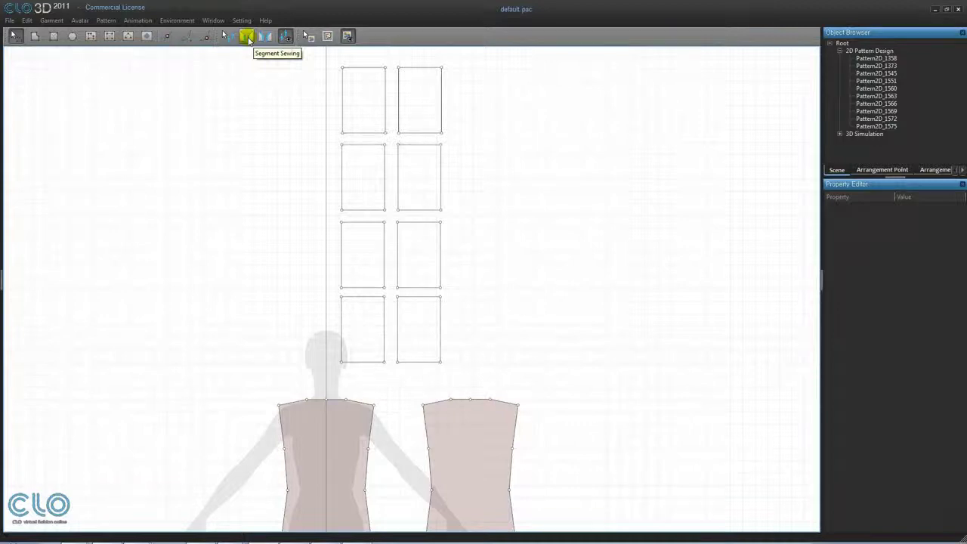
Sew the facing inner edges of the first-row rectangles together with Segment Sewing, keeping both seam directions matched.
{"action": "left_click", "coordinate": [247, 36]}
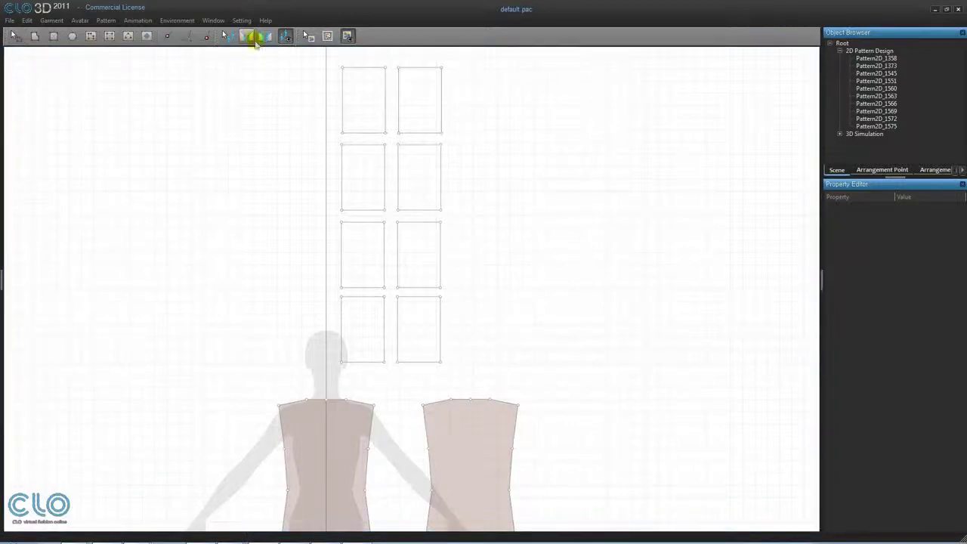
{"action": "left_click", "coordinate": [386, 99]}
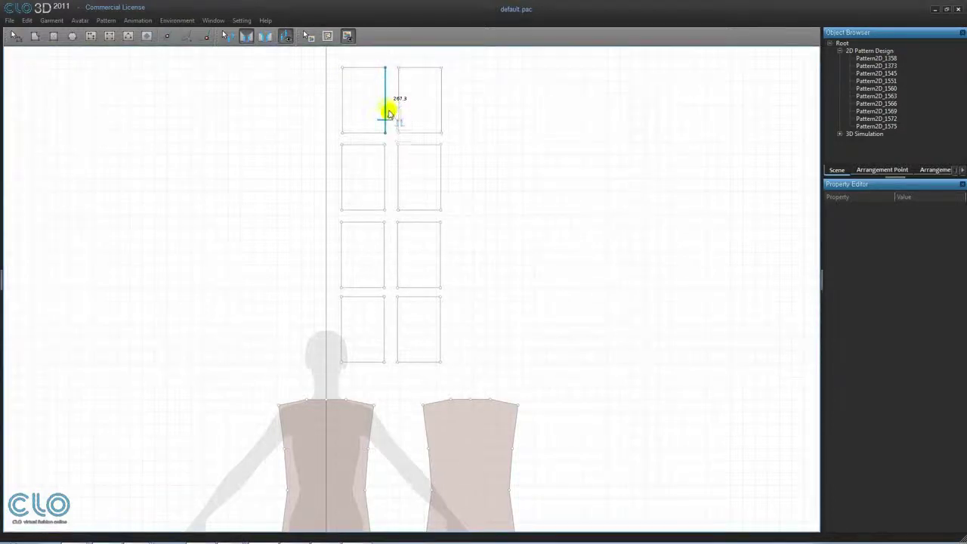
{"action": "left_click", "coordinate": [397, 117]}
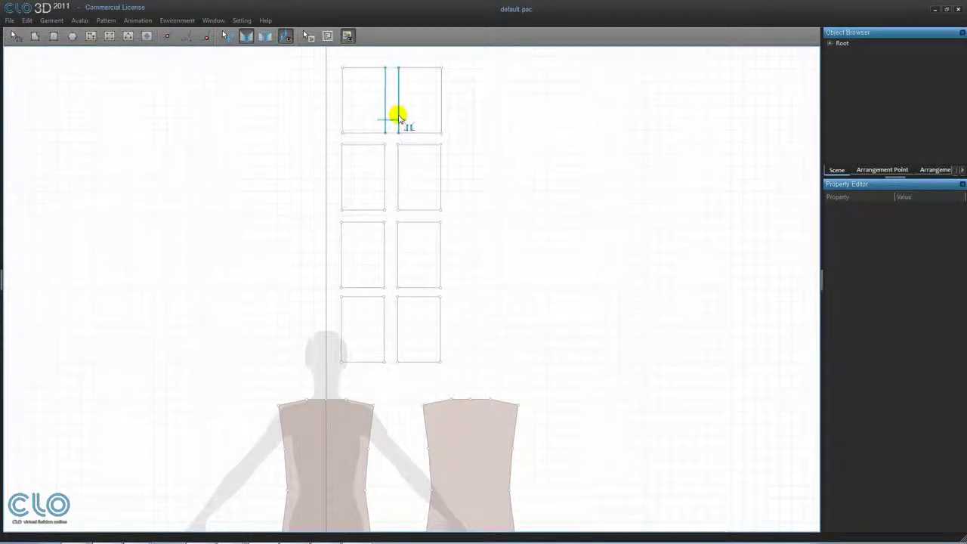
{"action": "key", "text": "a"}
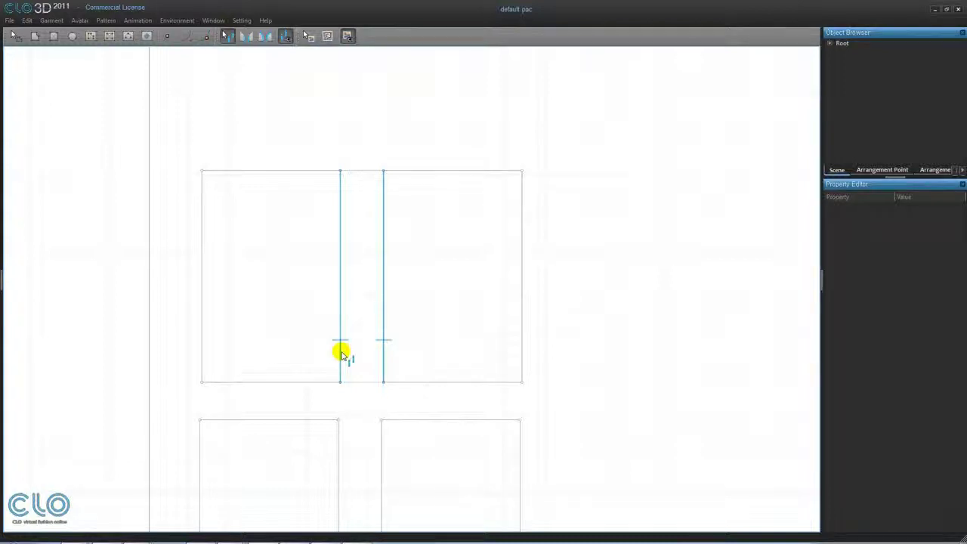
Sew the facing inner edges of the second-row rectangles with Segment Sewing in opposite directions, so the seam crosses.
{"action": "scroll", "coordinate": [355, 357], "scroll_direction": "down", "scroll_amount": 3}
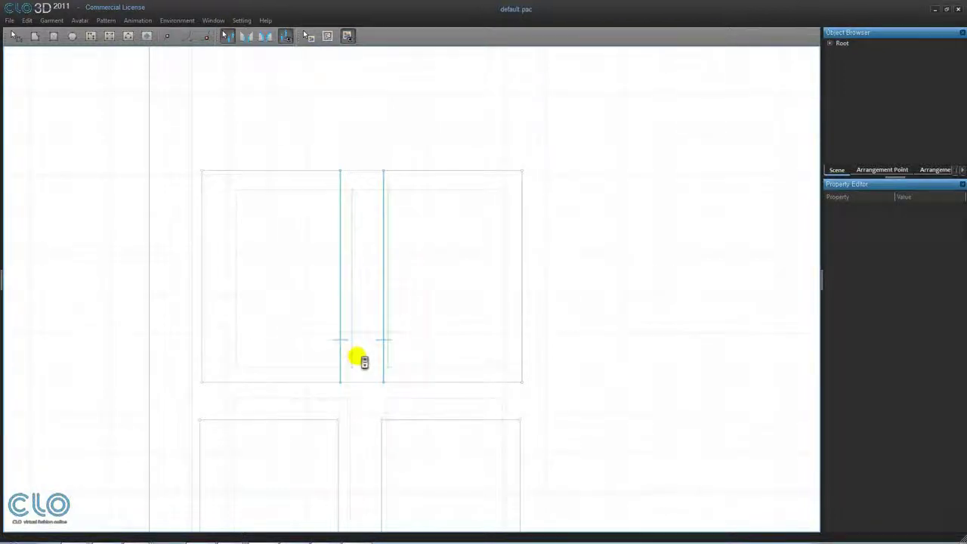
{"action": "right_click_drag", "start_coordinate": [370, 371], "coordinate": [350, 276]}
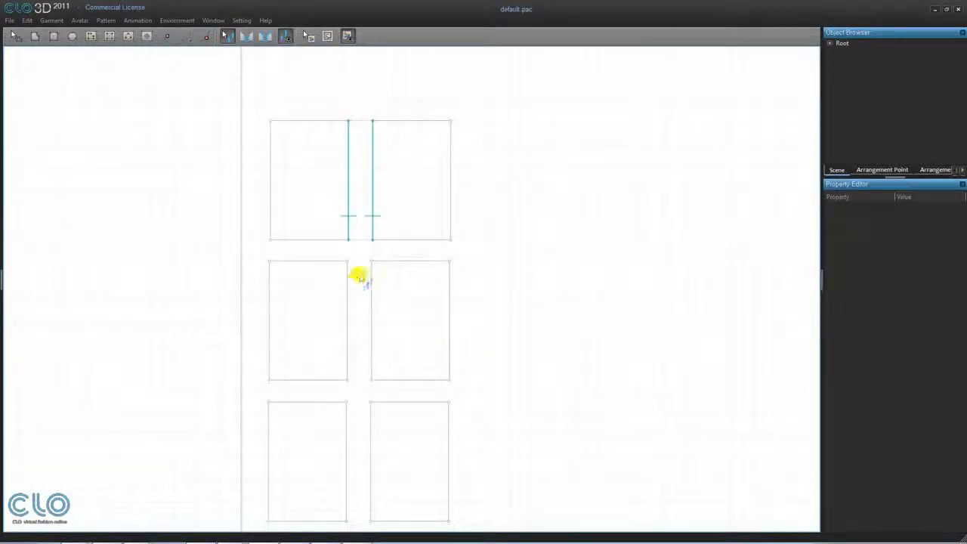
{"action": "left_click", "coordinate": [246, 35]}
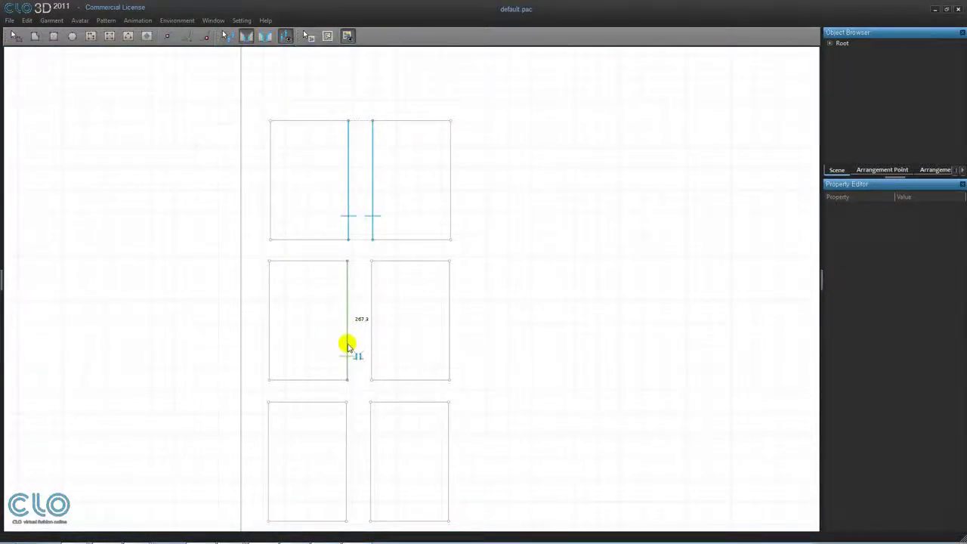
{"action": "left_click", "coordinate": [347, 344]}
{"action": "left_click", "coordinate": [371, 349]}
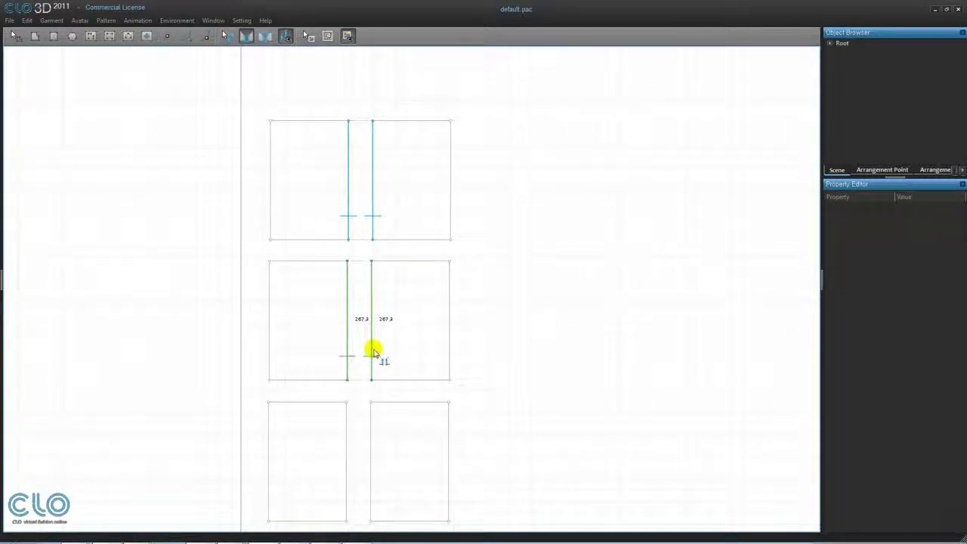
{"action": "left_click", "coordinate": [373, 301]}
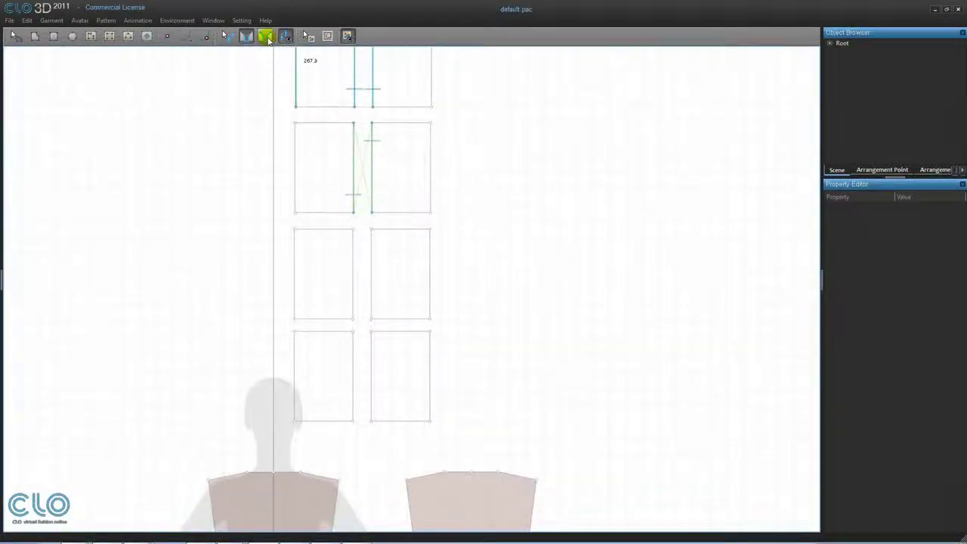
Free-sew the third row, joining the first rectangle's upper, inner and lower edges to the second's inner edge and part of its lower edge.
{"action": "left_click", "coordinate": [265, 37]}
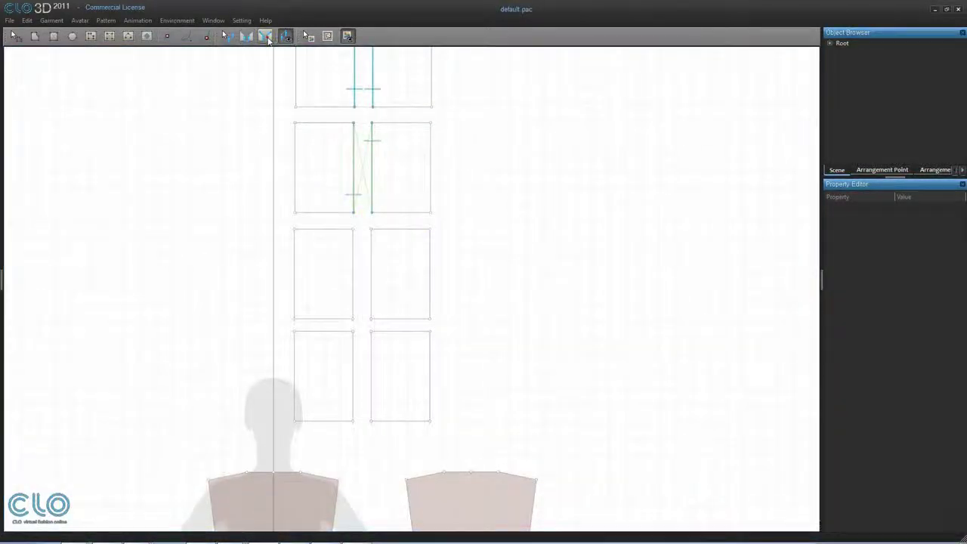
{"action": "left_click", "coordinate": [317, 319]}
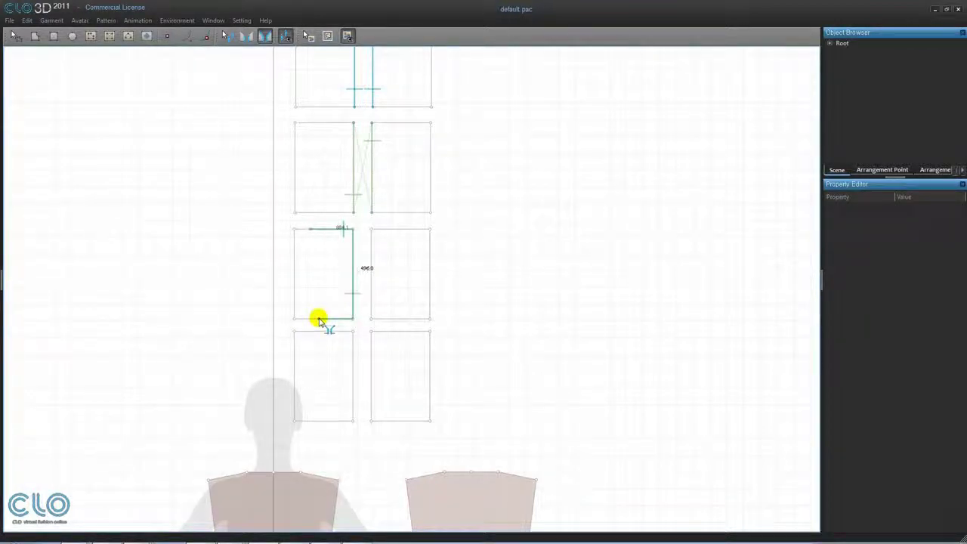
{"action": "left_click", "coordinate": [370, 236]}
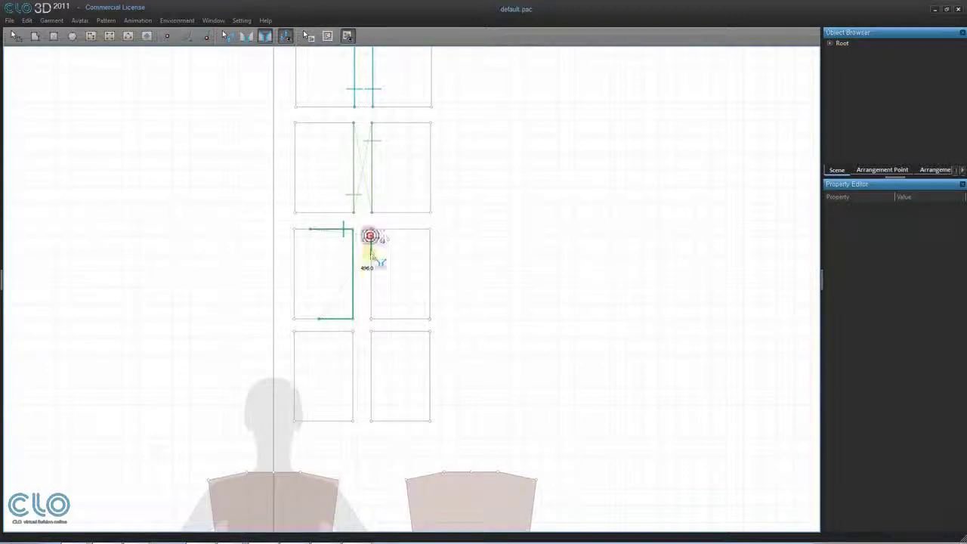
{"action": "double_click", "coordinate": [388, 323]}
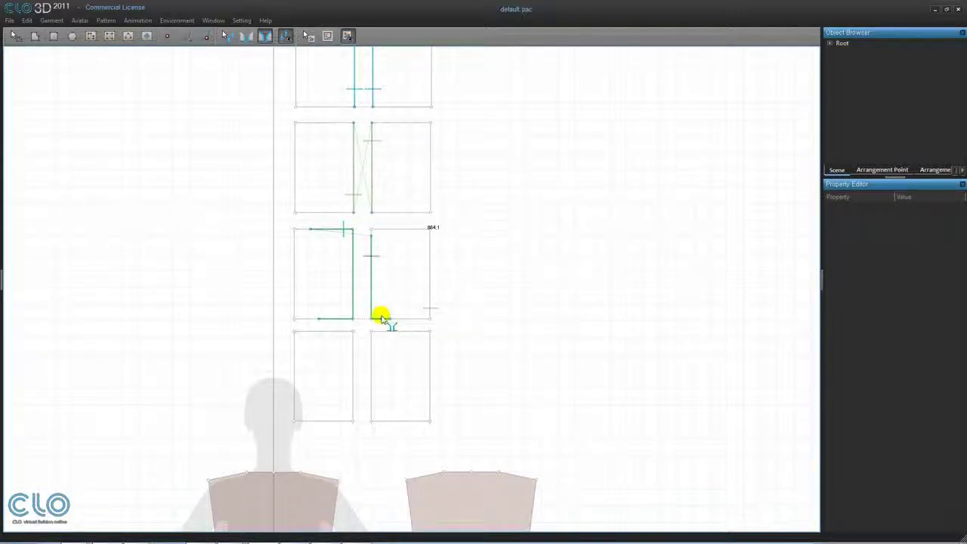
Free-sew the fourth row across part of both rectangles' upper and lower edges and their inner edges, in opposite directions so the seam crosses.
{"action": "left_click", "coordinate": [317, 330]}
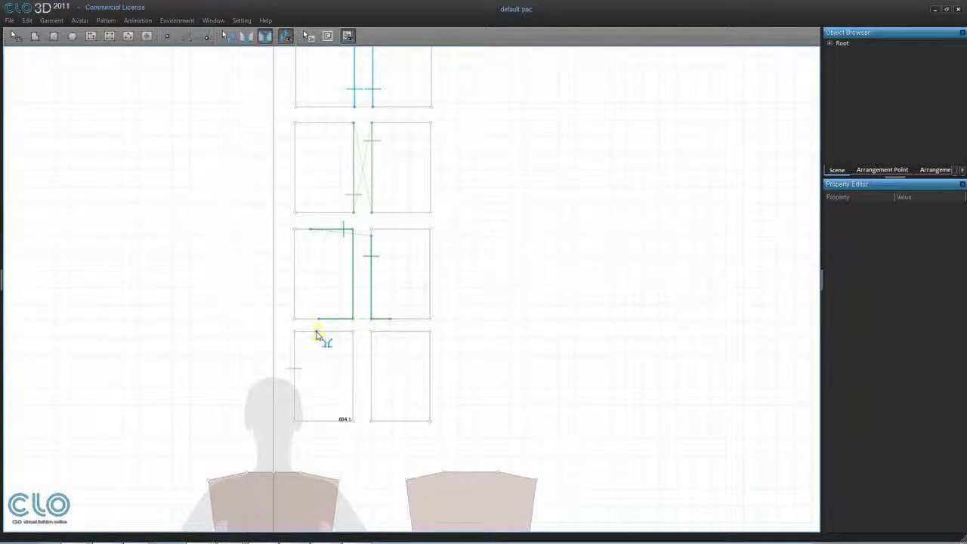
{"action": "left_click", "coordinate": [351, 332]}
{"action": "left_click", "coordinate": [351, 420]}
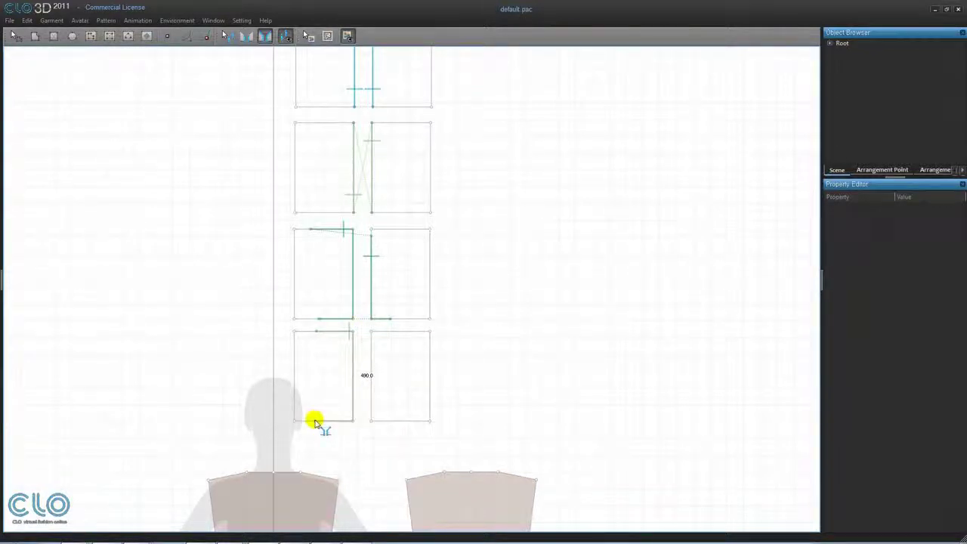
{"action": "left_click", "coordinate": [316, 420]}
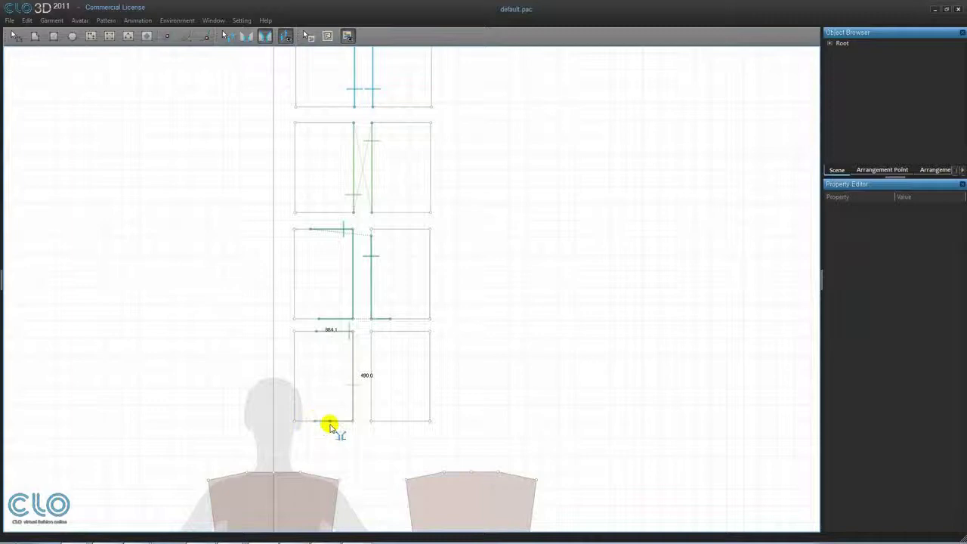
{"action": "left_click", "coordinate": [405, 423]}
{"action": "left_click", "coordinate": [371, 420]}
{"action": "left_click", "coordinate": [371, 331]}
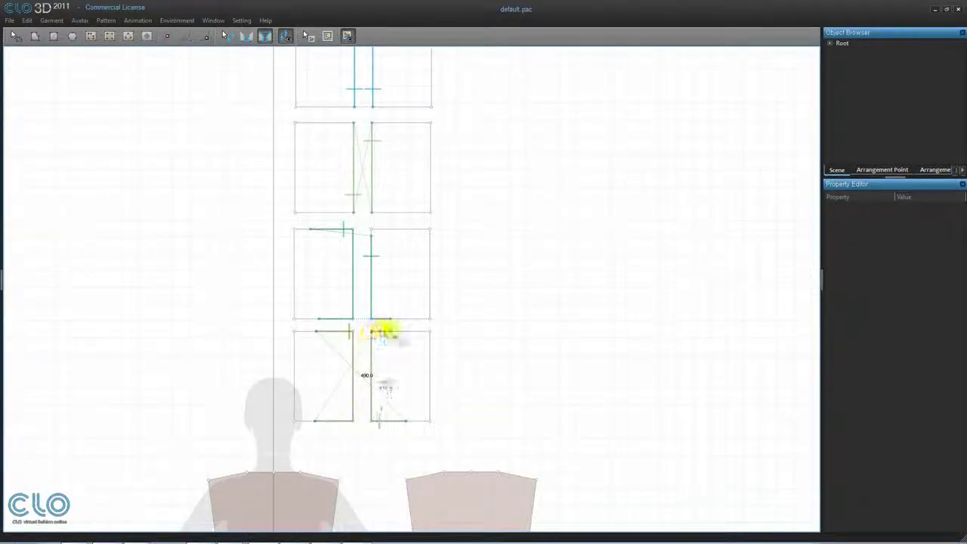
{"action": "right_click", "coordinate": [404, 334]}
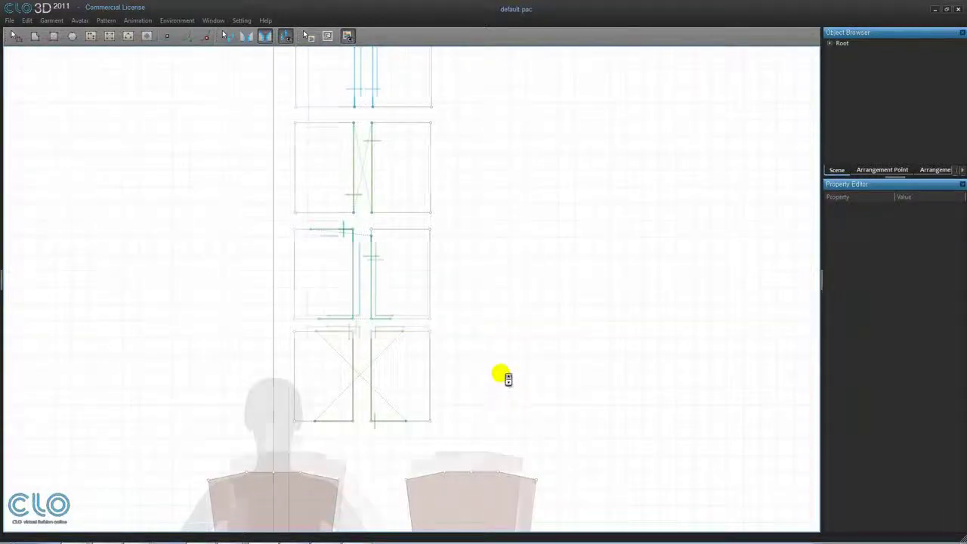
Edit the first-row seam, sliding the first rectangle's line onto its upper edge and extending the other end along its lower edge.
{"action": "scroll", "coordinate": [502, 317], "scroll_direction": "down", "scroll_amount": 2}
{"action": "right_click_drag", "start_coordinate": [501, 262], "coordinate": [501, 302]}
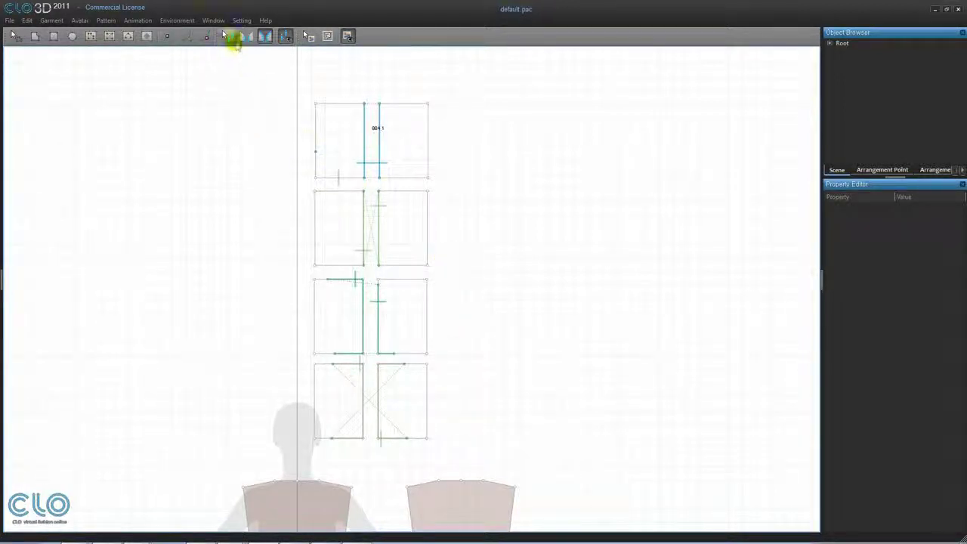
{"action": "left_click", "coordinate": [227, 36]}
{"action": "left_click", "coordinate": [243, 80]}
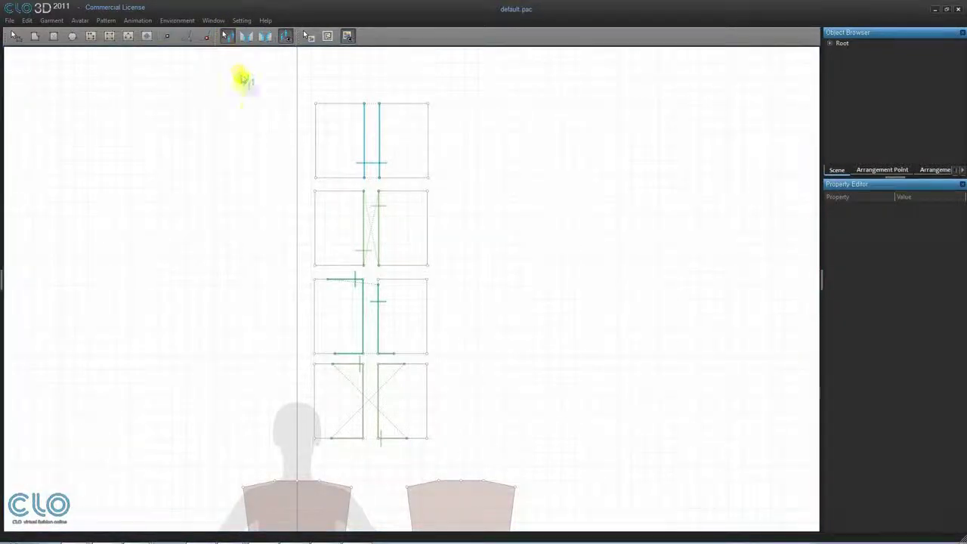
{"action": "left_click", "coordinate": [363, 143]}
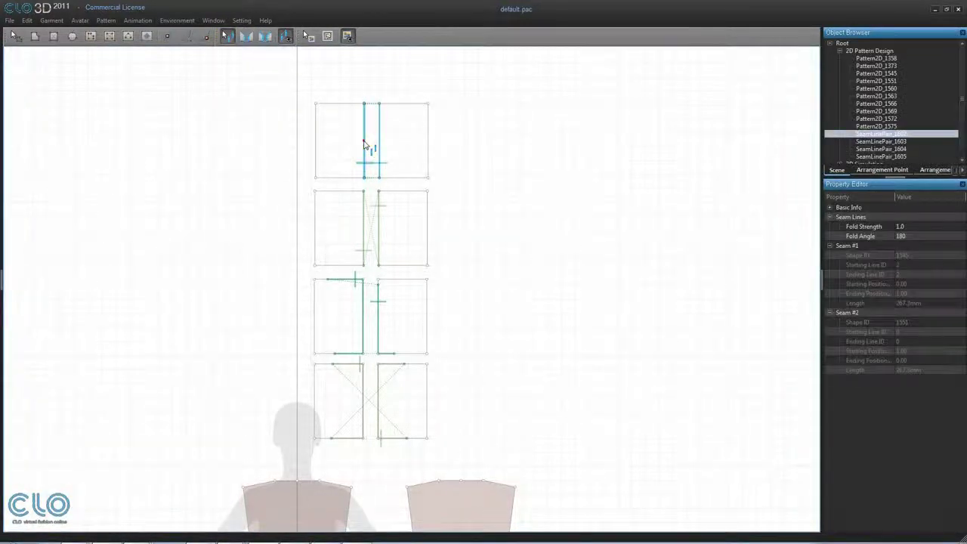
{"action": "left_click", "coordinate": [363, 144]}
{"action": "left_click_drag", "start_coordinate": [363, 143], "coordinate": [379, 145]}
{"action": "left_click", "coordinate": [365, 142]}
{"action": "left_click", "coordinate": [363, 141]}
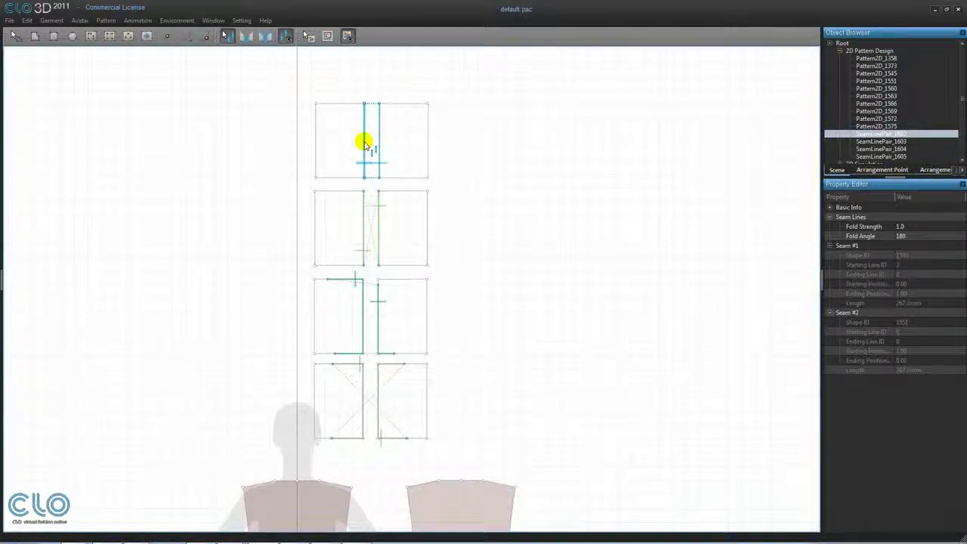
{"action": "left_click", "coordinate": [363, 141]}
{"action": "left_click_drag", "start_coordinate": [363, 142], "coordinate": [370, 111]}
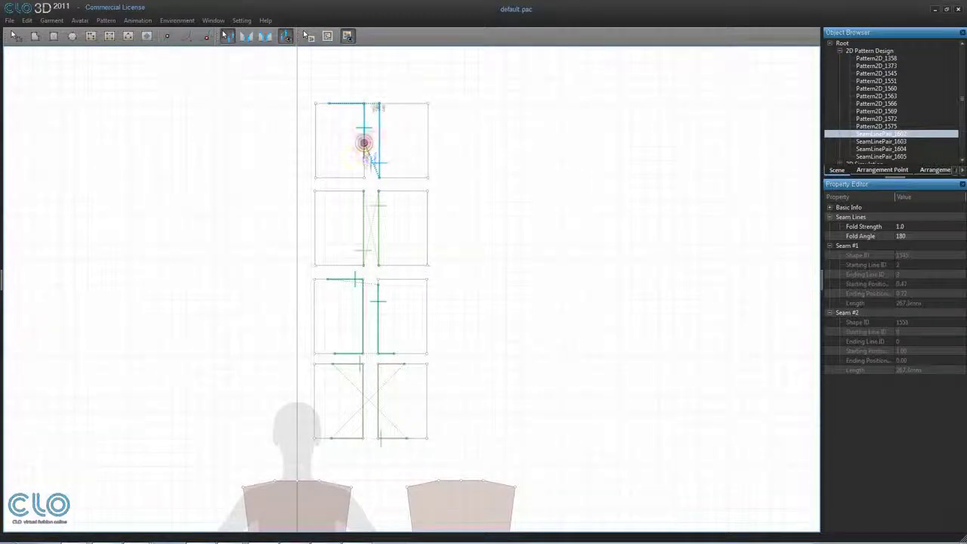
{"action": "left_click", "coordinate": [324, 182]}
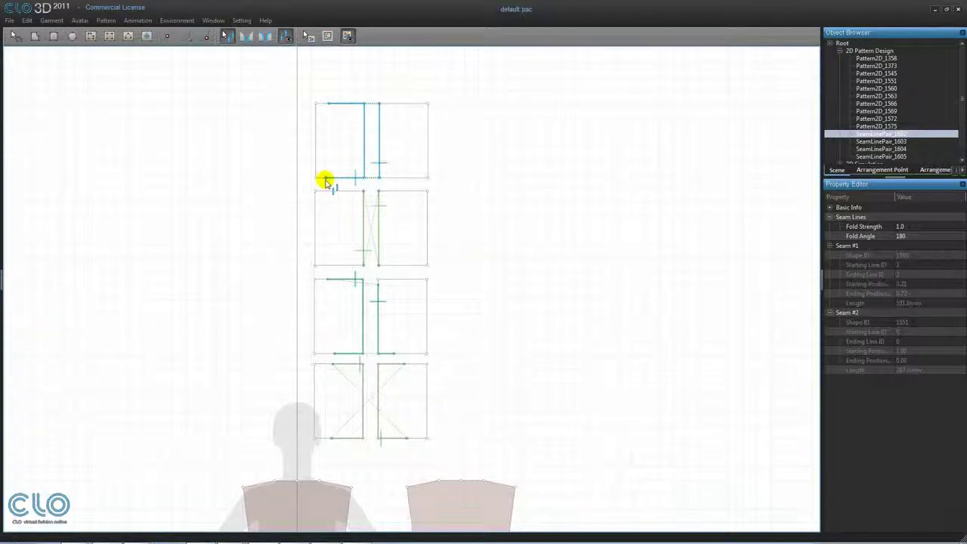
Reverse the crossed seam line in the second row and delete the free-sewn seam in the third row.
{"action": "right_click", "coordinate": [380, 234]}
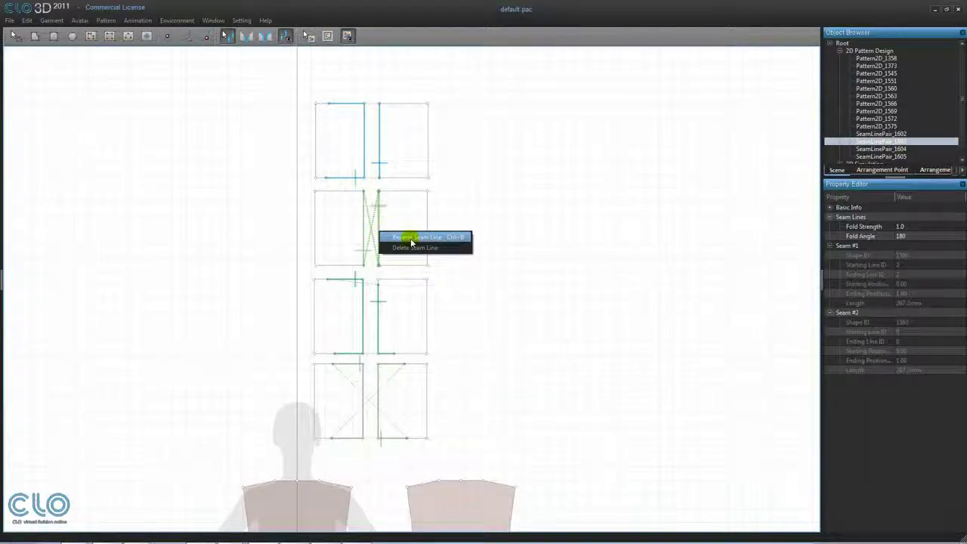
{"action": "left_click", "coordinate": [411, 238]}
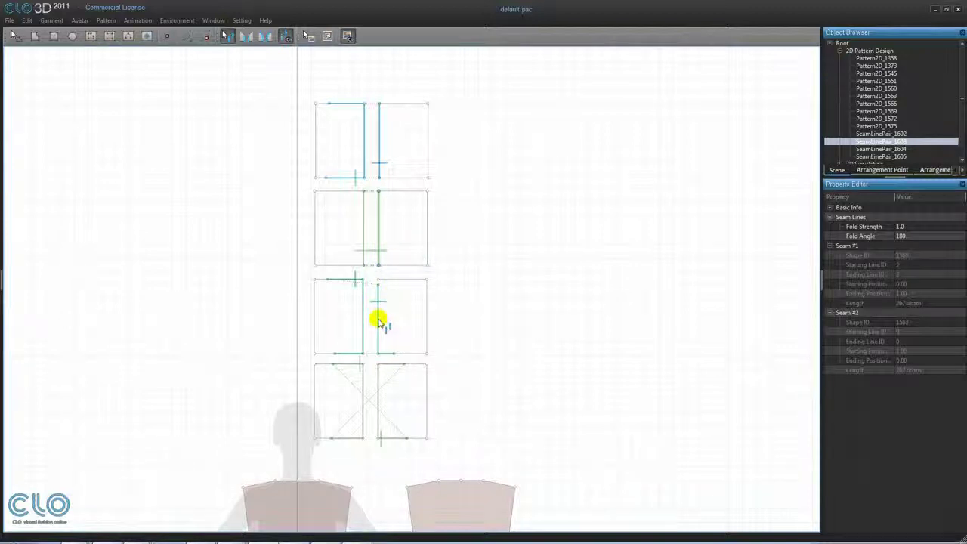
{"action": "key", "text": "Delete"}
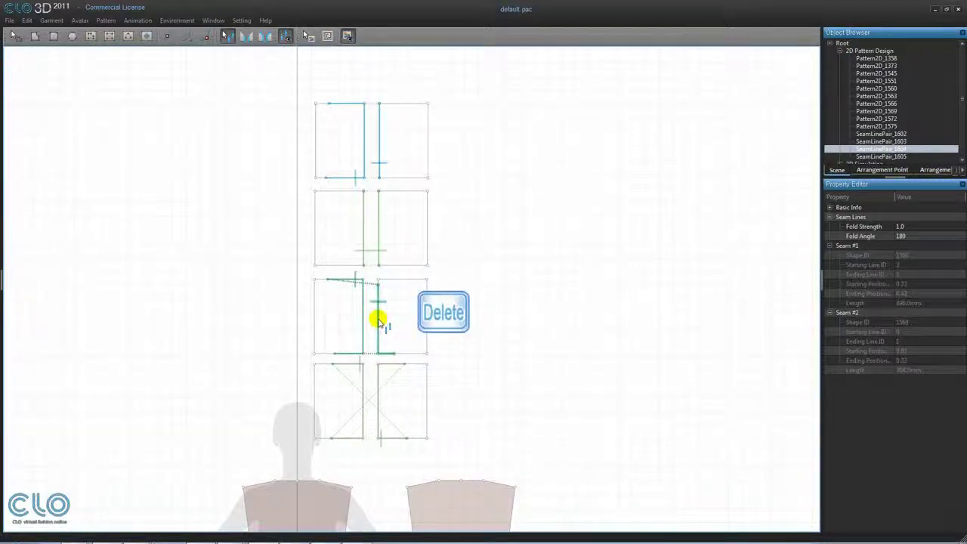
Delete the crossed free-sewn seam between the fourth-row rectangles.
{"action": "left_click", "coordinate": [378, 394]}
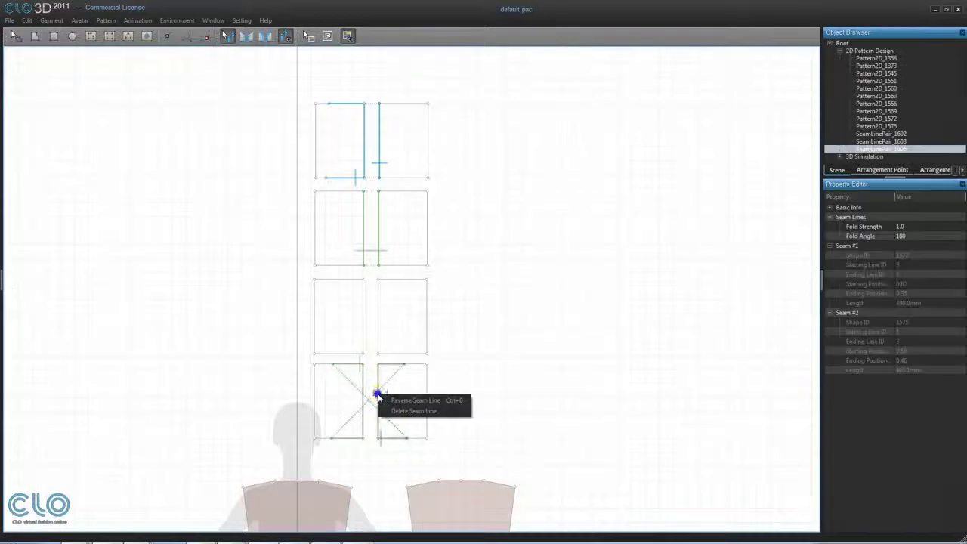
{"action": "right_click", "coordinate": [378, 395]}
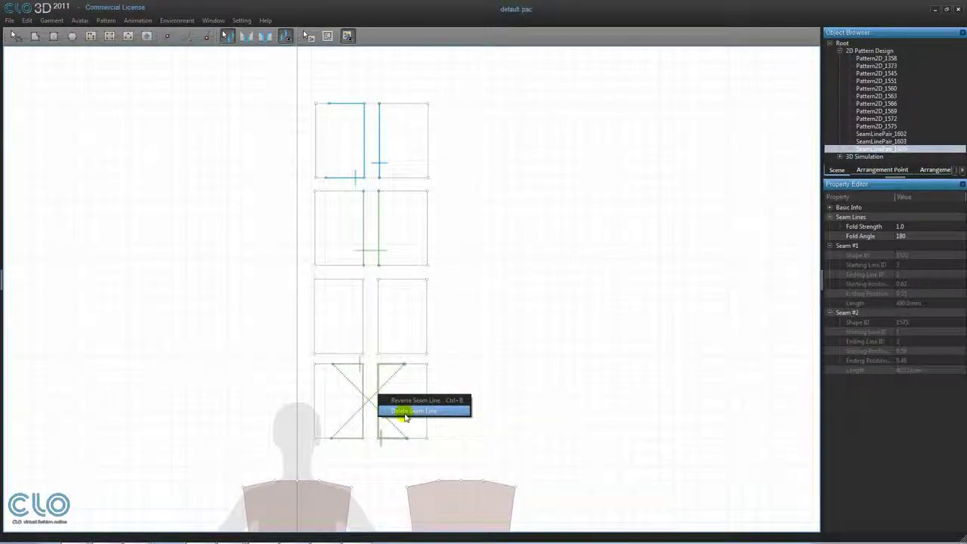
{"action": "left_click", "coordinate": [406, 411]}
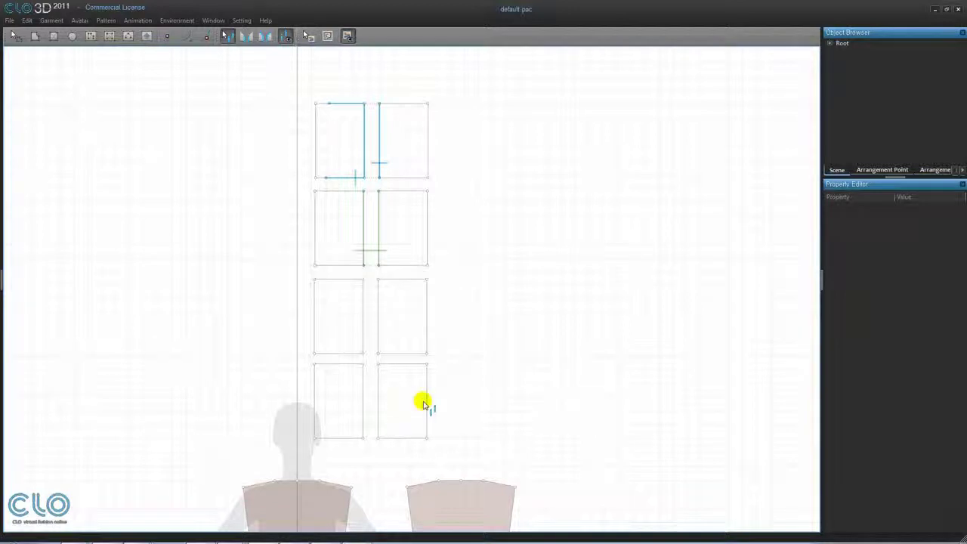
Segment-sew the second row's facing inner edges again over their existing seam, reveal the 3D view and try synchronizing the garment.
{"action": "left_click", "coordinate": [244, 38]}
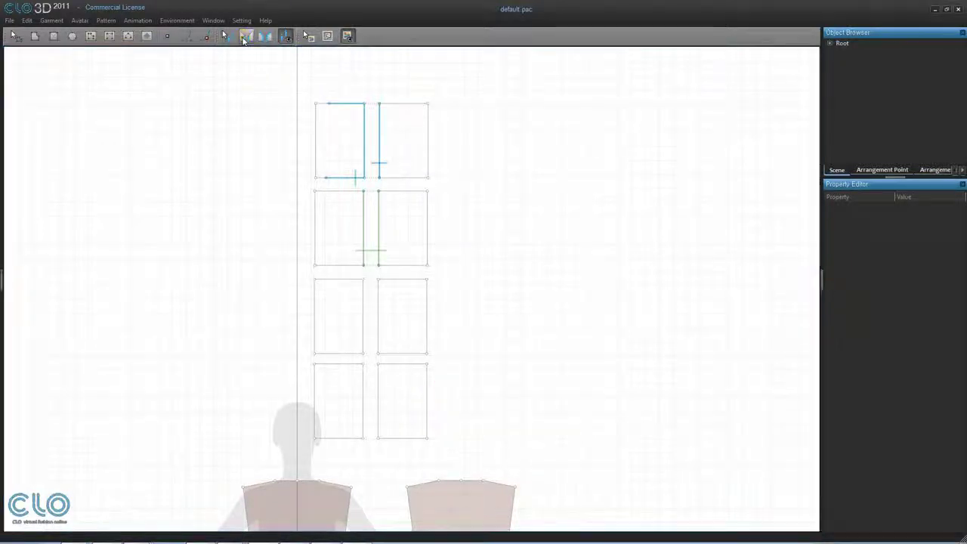
{"action": "left_click", "coordinate": [377, 250]}
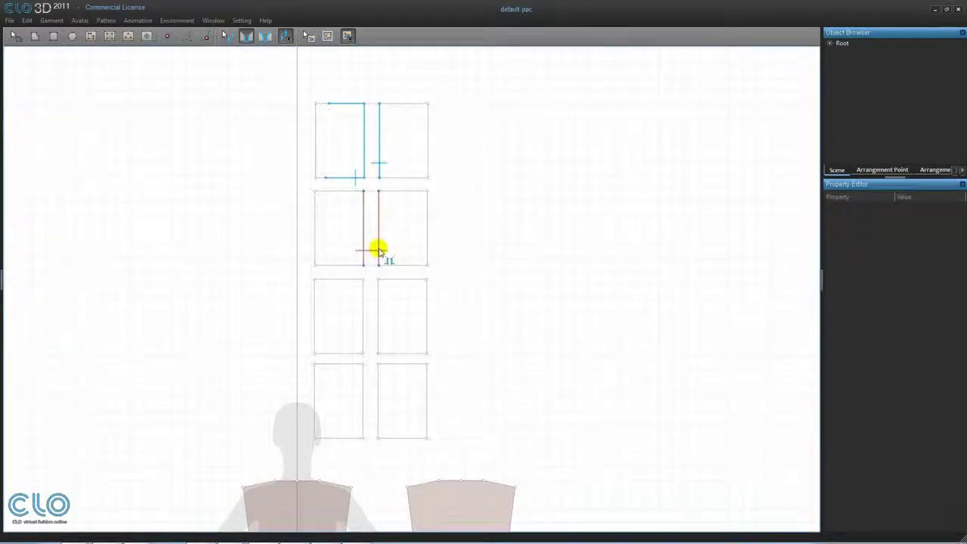
{"action": "left_click_drag", "start_coordinate": [8, 216], "coordinate": [341, 216]}
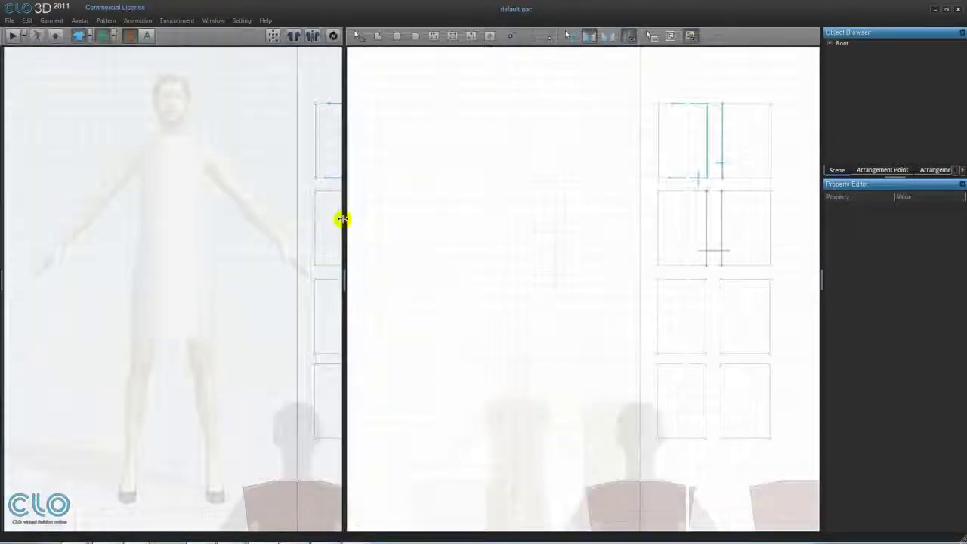
{"action": "left_click", "coordinate": [332, 36]}
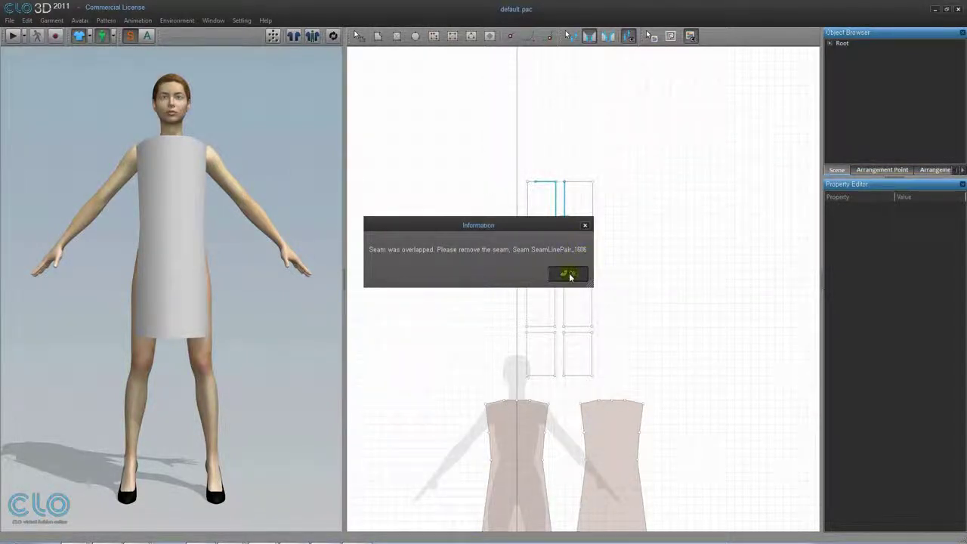
{"action": "left_click", "coordinate": [568, 274]}
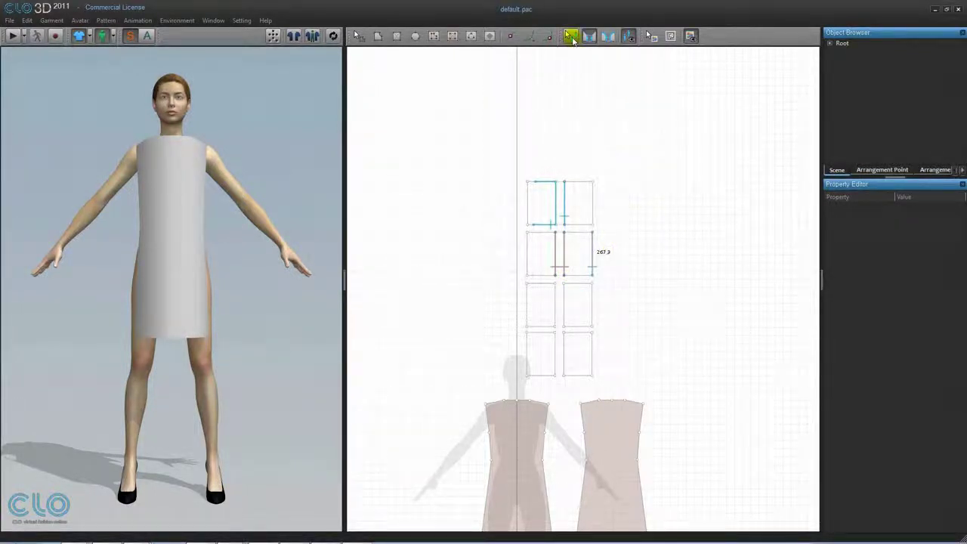
Delete the overlapping seam SeamLinePair_1606 and synchronize the patterns with the 3D view.
{"action": "left_click", "coordinate": [570, 36]}
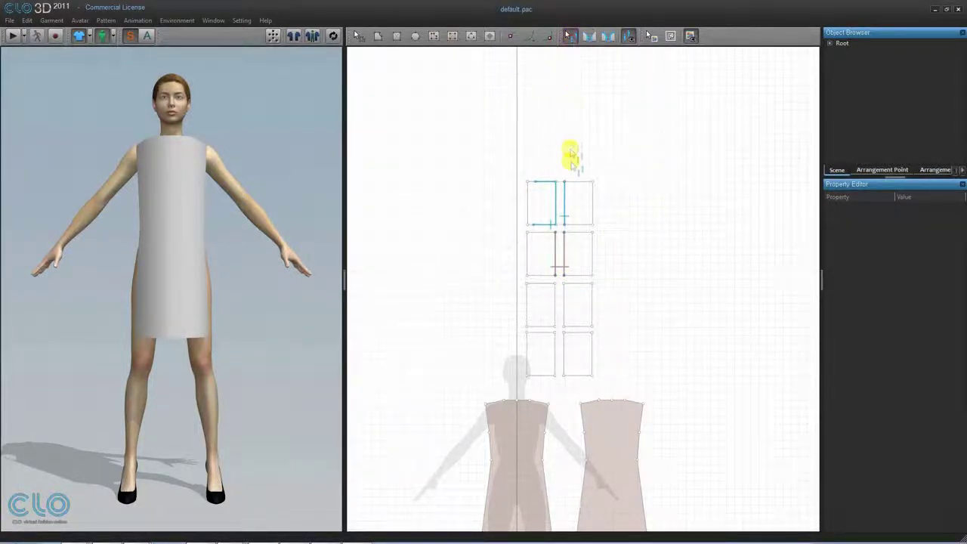
{"action": "left_click", "coordinate": [555, 204]}
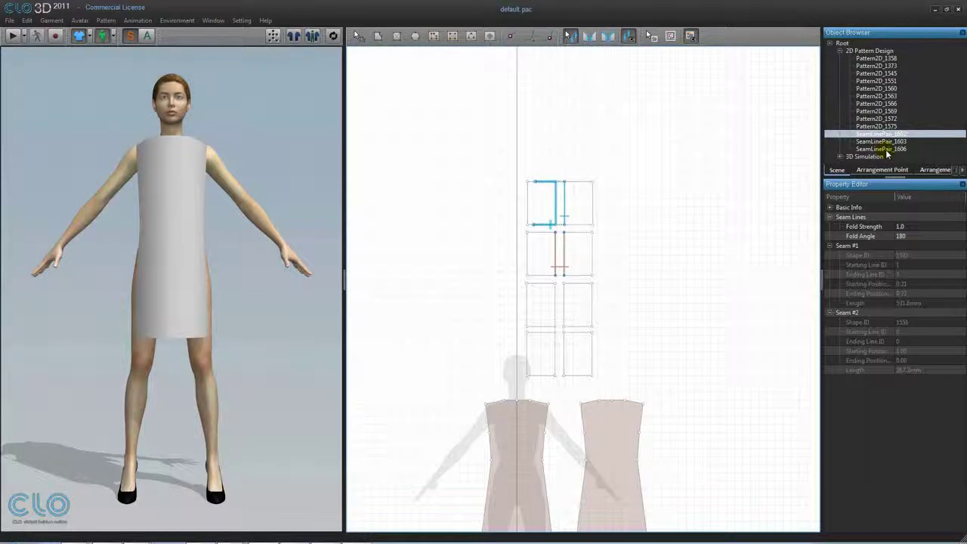
{"action": "left_click", "coordinate": [887, 150]}
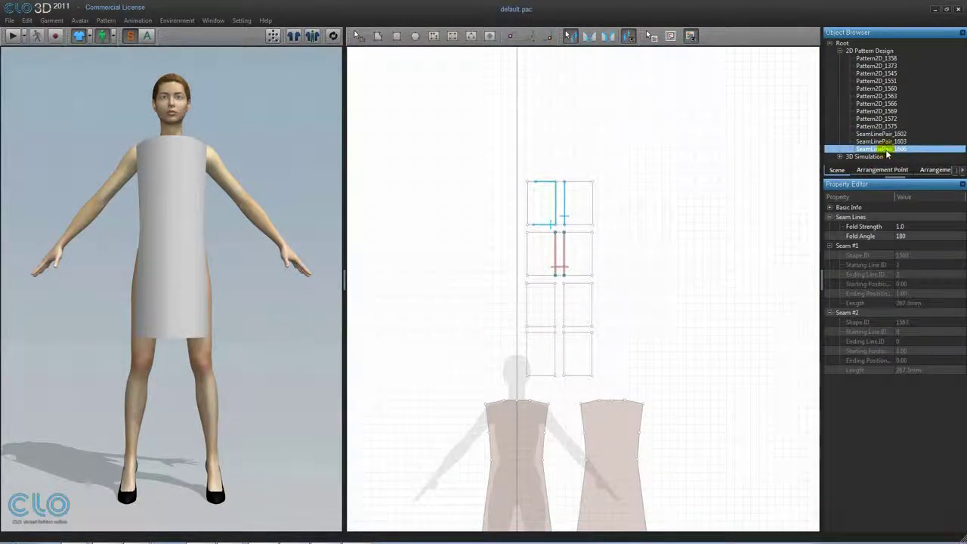
{"action": "key", "text": "Delete"}
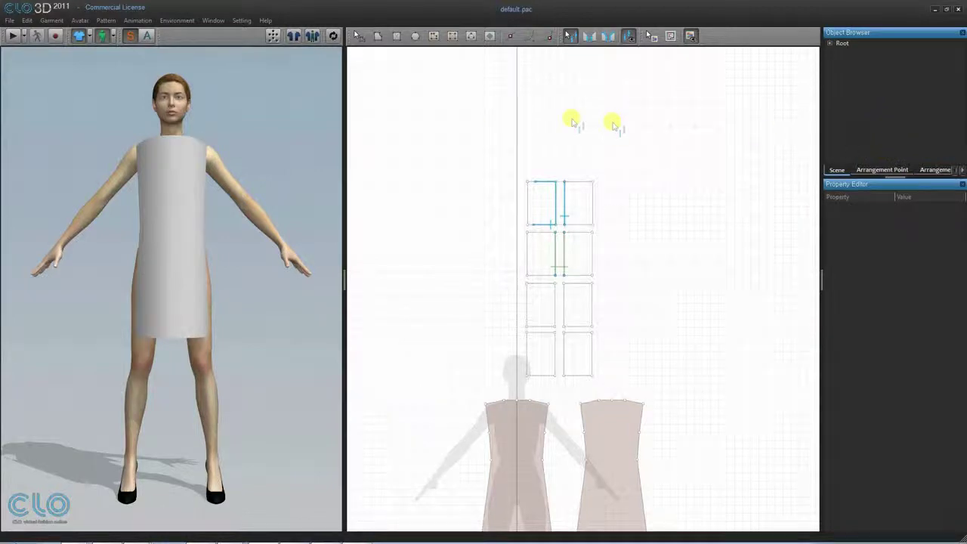
{"action": "left_click", "coordinate": [332, 37]}
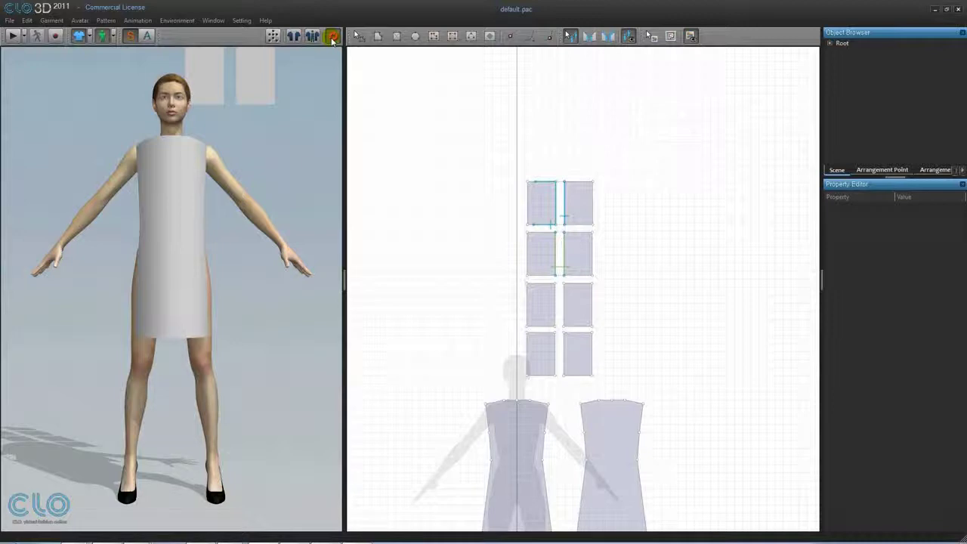
Free-sew about 344 mm along the second row's first rectangle, overlapping its inner-edge seam, to part of the second's upper edge, and synchronize.
{"action": "scroll", "coordinate": [655, 171], "scroll_direction": "up", "scroll_amount": 5}
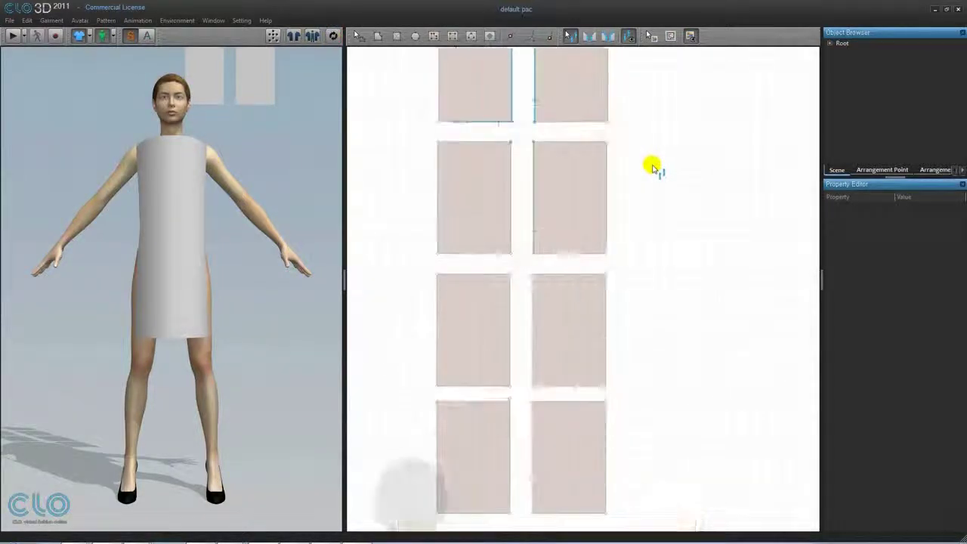
{"action": "scroll", "coordinate": [654, 189], "scroll_direction": "up", "scroll_amount": 3}
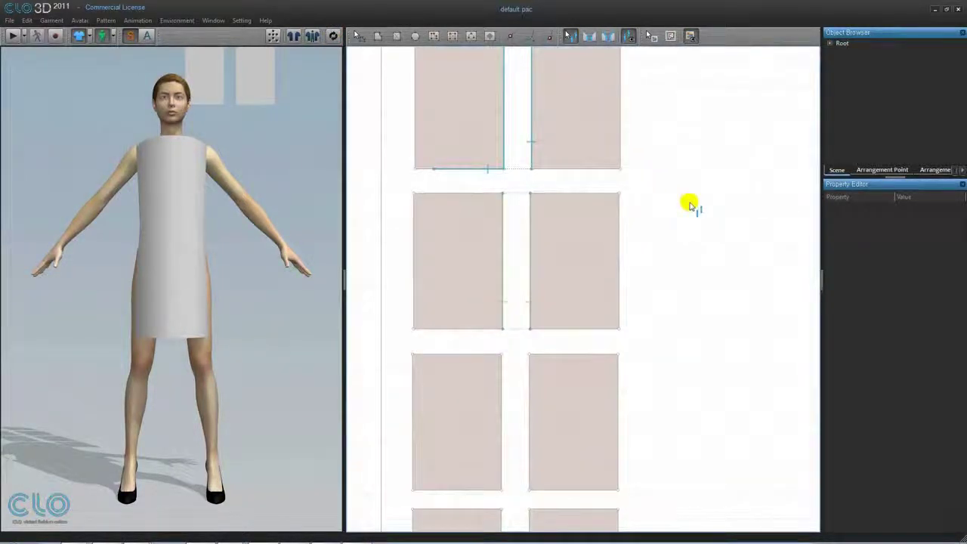
{"action": "left_click", "coordinate": [608, 36]}
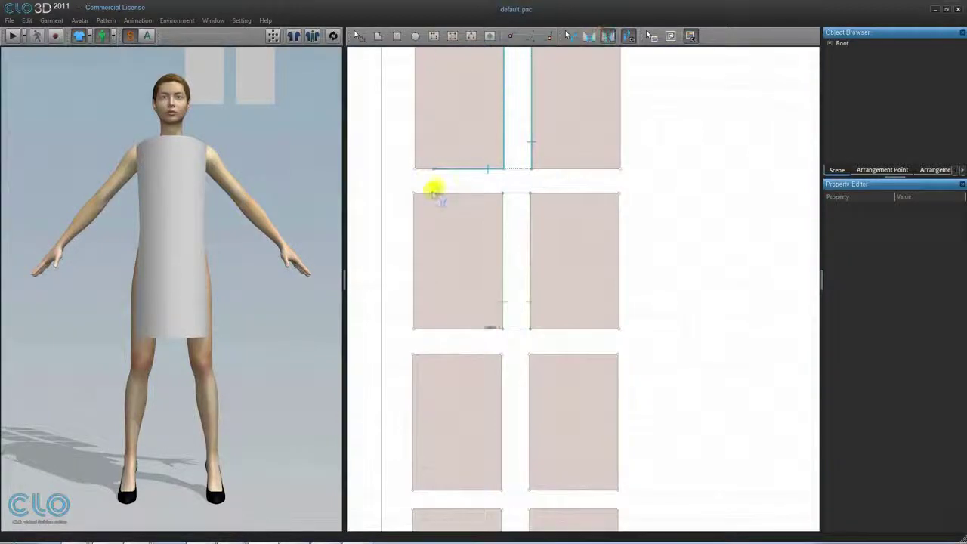
{"action": "left_click_drag", "start_coordinate": [498, 195], "coordinate": [505, 296]}
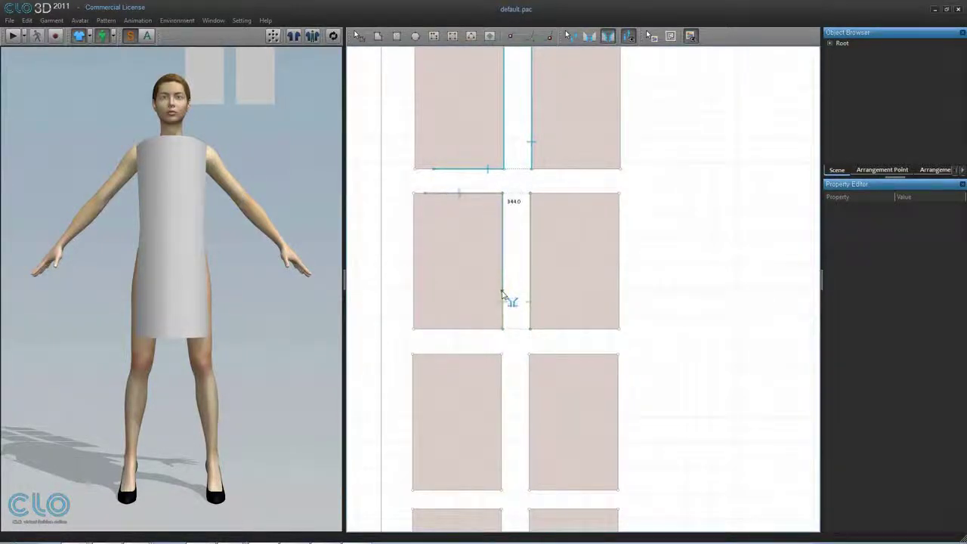
{"action": "left_click_drag", "start_coordinate": [567, 193], "coordinate": [610, 195]}
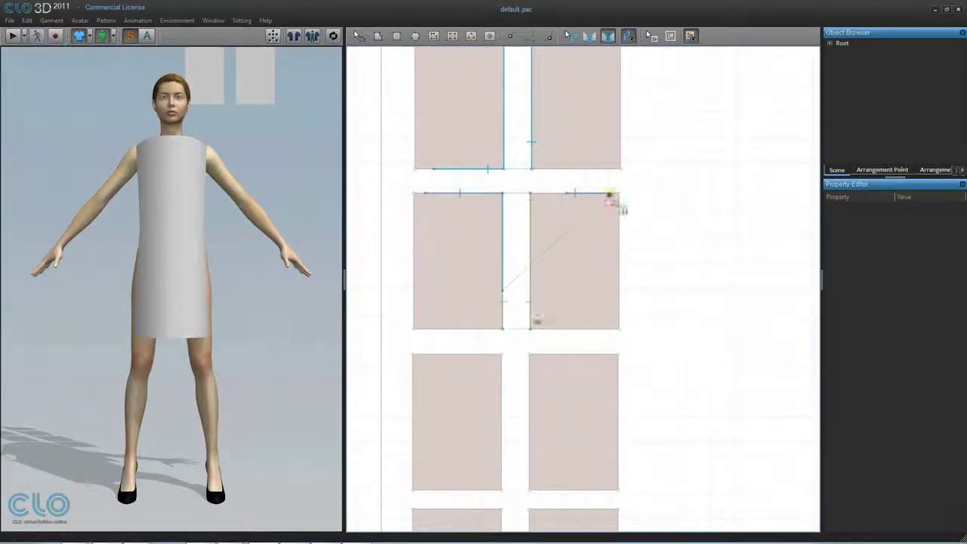
{"action": "left_click", "coordinate": [333, 36]}
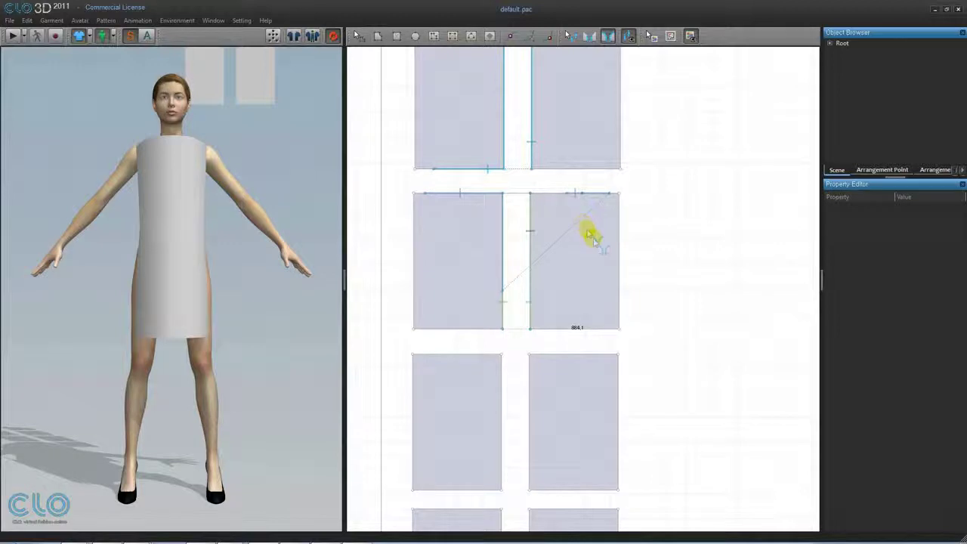
Delete all eight practice rectangles above the dress patterns.
{"action": "scroll", "coordinate": [663, 324], "scroll_direction": "down", "scroll_amount": 5}
{"action": "right_click_drag", "start_coordinate": [655, 336], "coordinate": [642, 222]}
{"action": "left_click", "coordinate": [358, 35]}
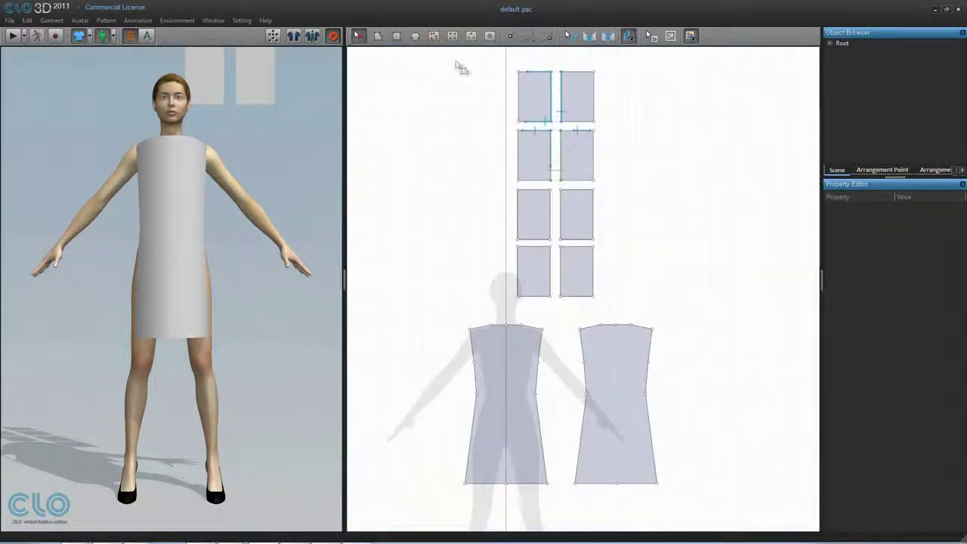
{"action": "left_click_drag", "start_coordinate": [463, 59], "coordinate": [647, 313]}
{"action": "key", "text": "Delete"}
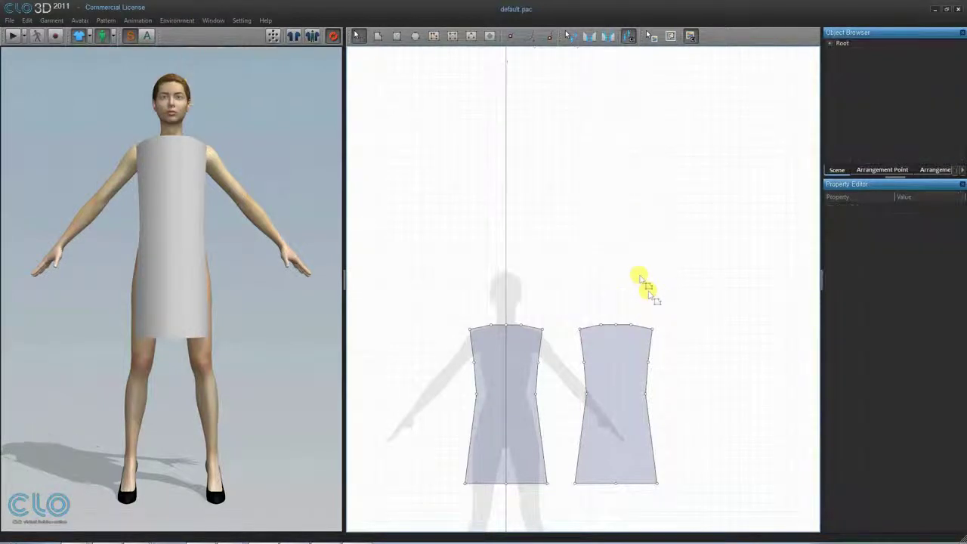
Segment-sew both shoulder lines of the front dress pattern to the matching shoulder lines of the back pattern.
{"action": "right_click_drag", "start_coordinate": [620, 238], "coordinate": [596, 146]}
{"action": "scroll", "coordinate": [597, 175], "scroll_direction": "up", "scroll_amount": 3}
{"action": "scroll", "coordinate": [597, 175], "scroll_direction": "up", "scroll_amount": 2}
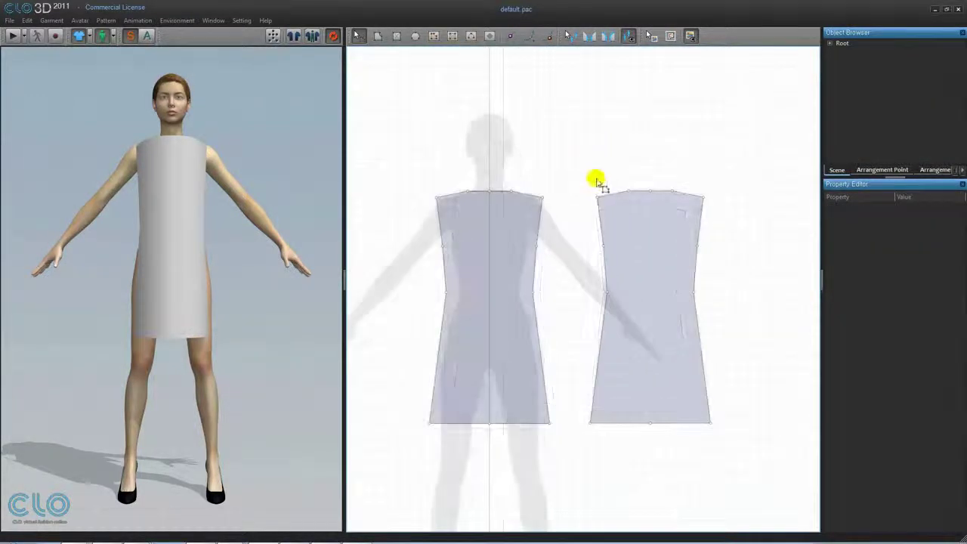
{"action": "left_click_drag", "start_coordinate": [345, 151], "coordinate": [412, 153]}
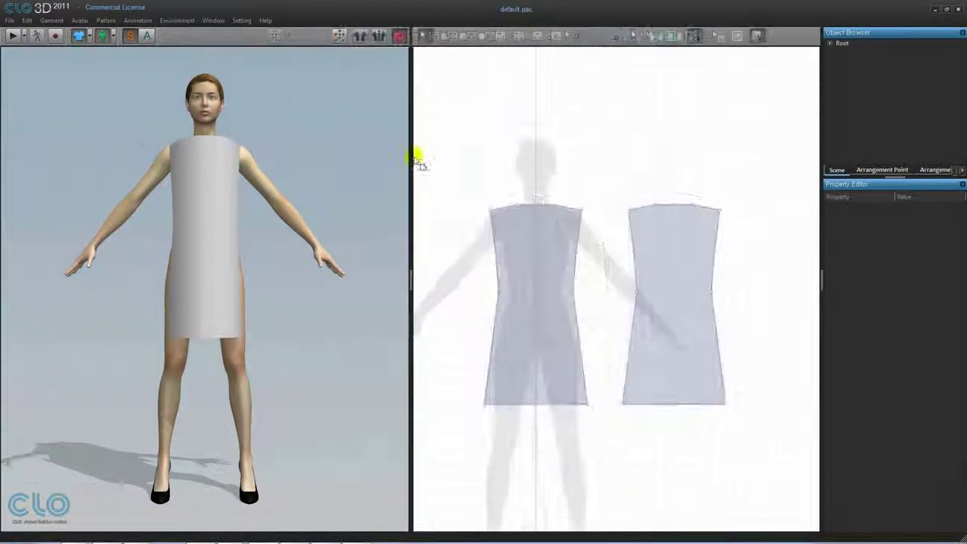
{"action": "right_click_drag", "start_coordinate": [362, 121], "coordinate": [297, 178]}
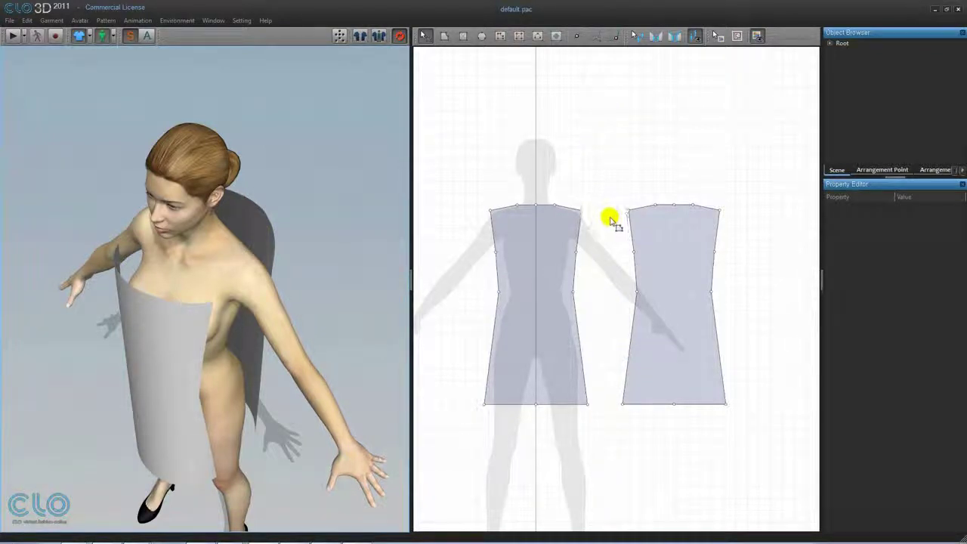
{"action": "left_click", "coordinate": [696, 217]}
{"action": "left_click", "coordinate": [536, 166]}
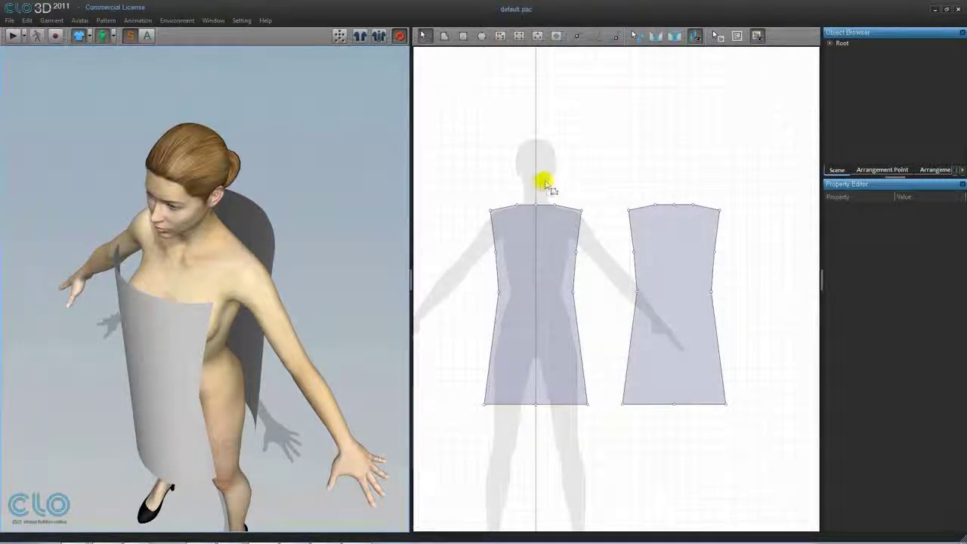
{"action": "left_click", "coordinate": [654, 37]}
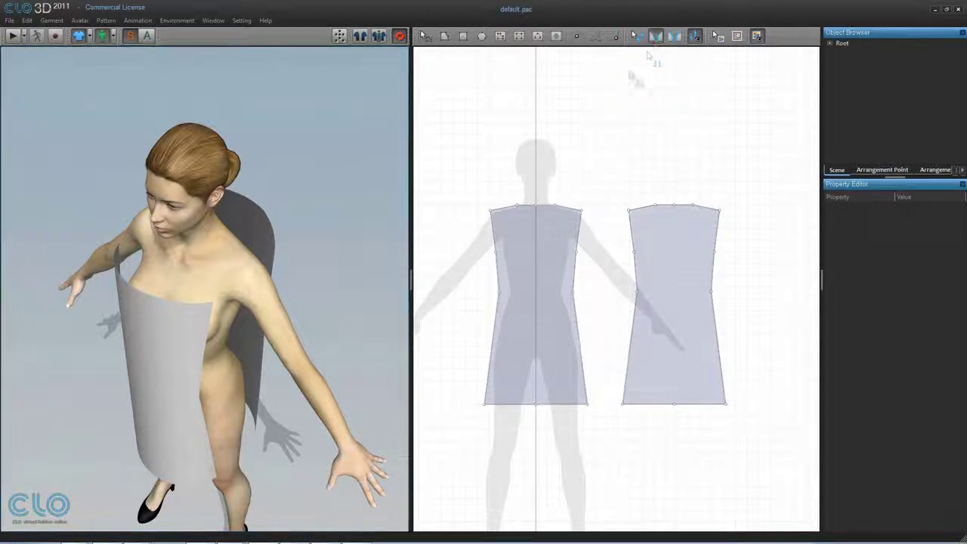
{"action": "left_click", "coordinate": [563, 209]}
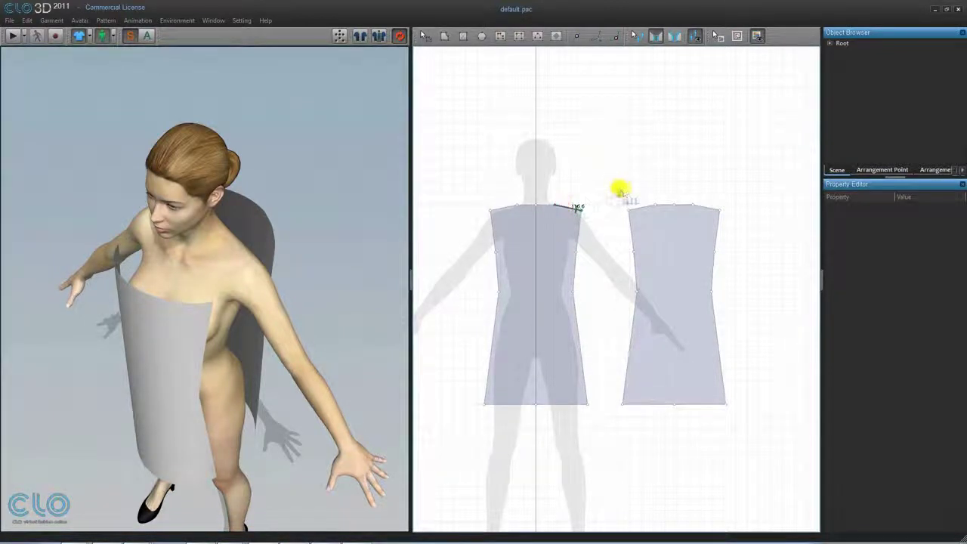
{"action": "left_click", "coordinate": [632, 210]}
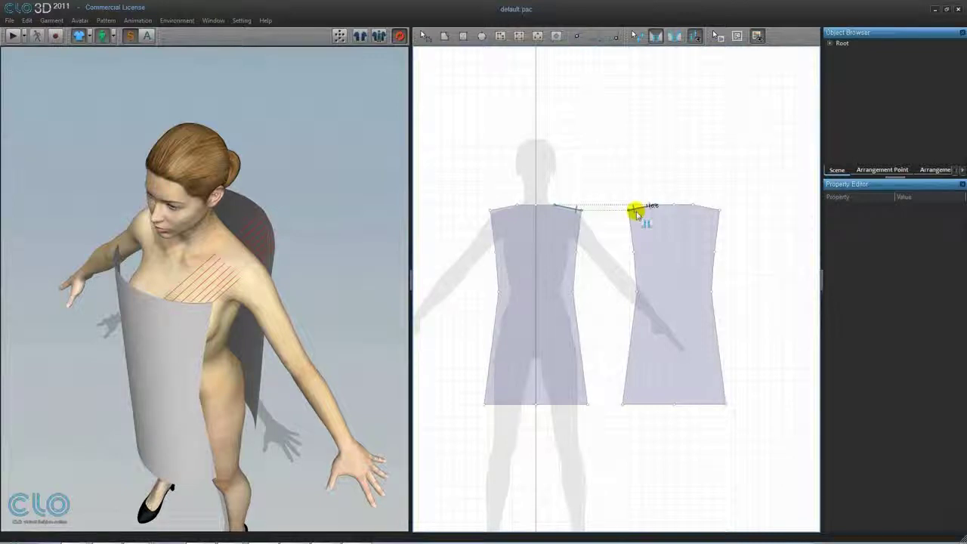
{"action": "left_click", "coordinate": [634, 210]}
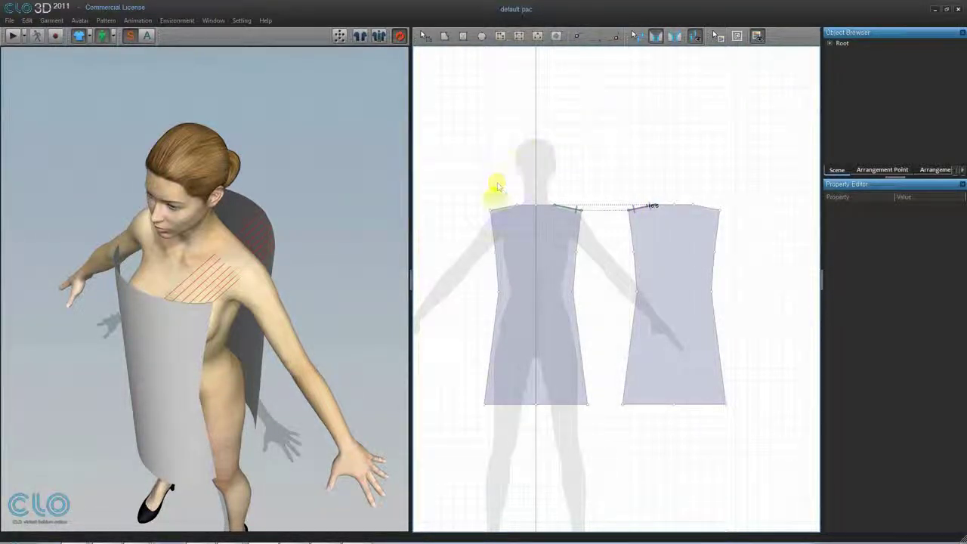
{"action": "left_click", "coordinate": [494, 210]}
{"action": "left_click", "coordinate": [702, 202]}
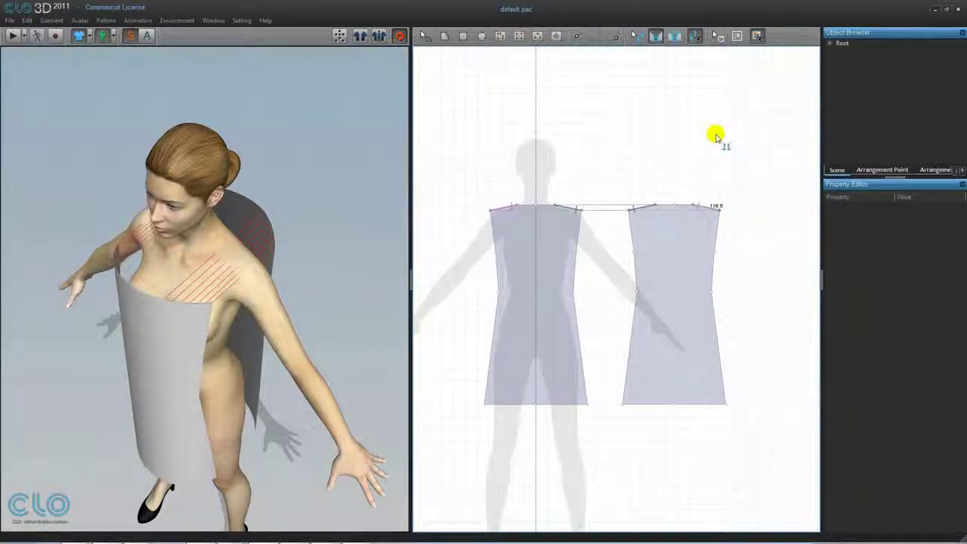
Free-sew the facing side edges of the front and back dress patterns from the underarm point down to the hem.
{"action": "left_click", "coordinate": [673, 36]}
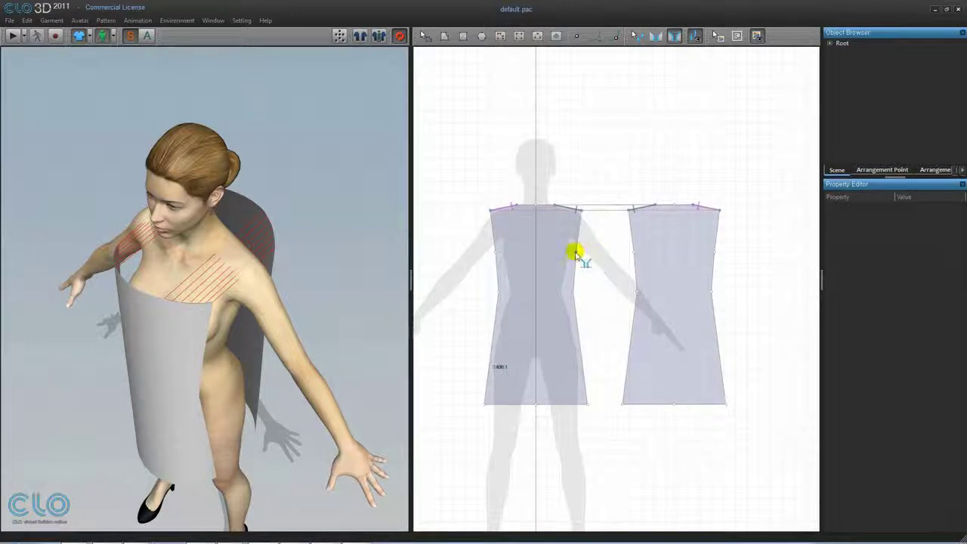
{"action": "left_click", "coordinate": [586, 400]}
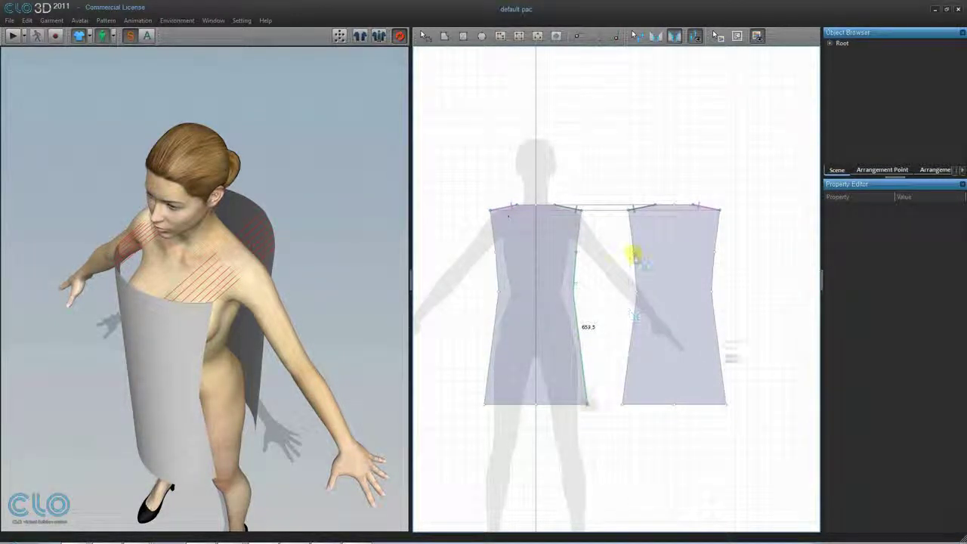
{"action": "left_click", "coordinate": [634, 255]}
{"action": "left_click", "coordinate": [619, 404]}
Free-sew the outer side edges of the front and back dress patterns from the underarm point down to the hem.
{"action": "right_click_drag", "start_coordinate": [362, 392], "coordinate": [373, 327]}
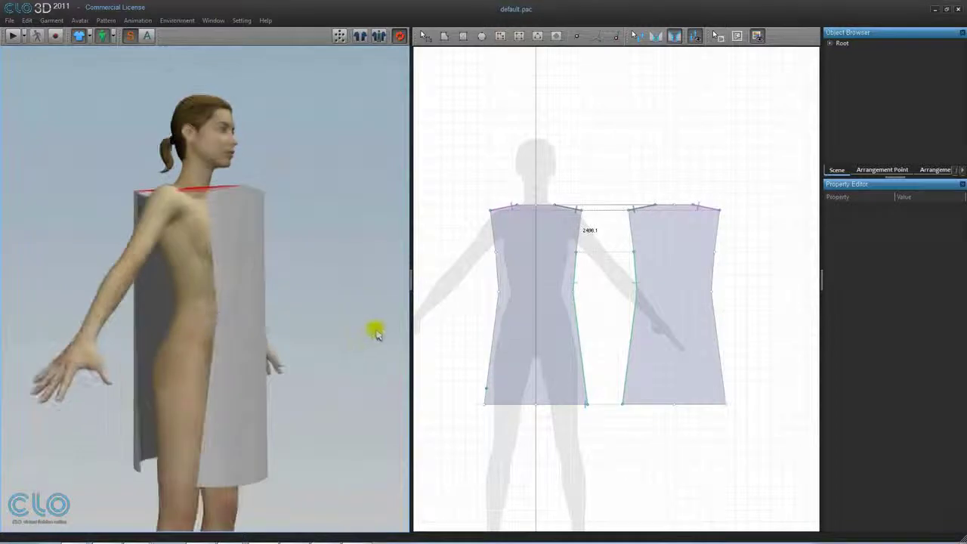
{"action": "left_click", "coordinate": [491, 252]}
{"action": "left_click", "coordinate": [484, 405]}
{"action": "left_click", "coordinate": [714, 253]}
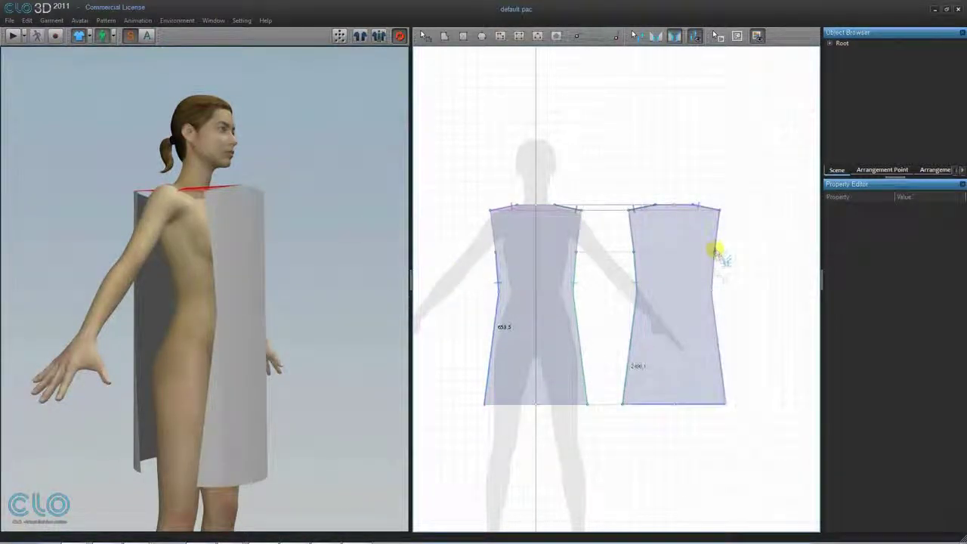
{"action": "left_click", "coordinate": [725, 405]}
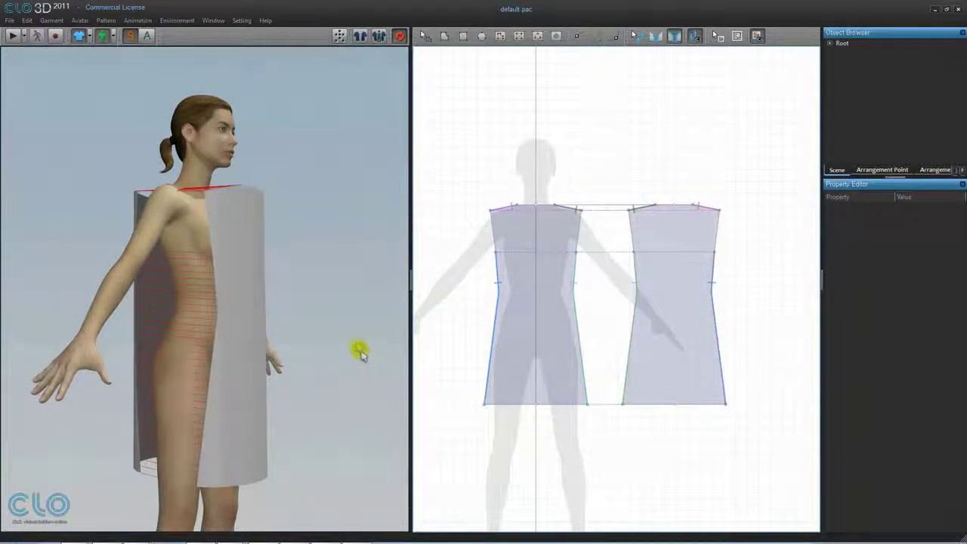
Move the front and back dress patterns together slightly upward around the avatar, raising their top edges above its shoulders.
{"action": "right_click_drag", "start_coordinate": [360, 378], "coordinate": [244, 384]}
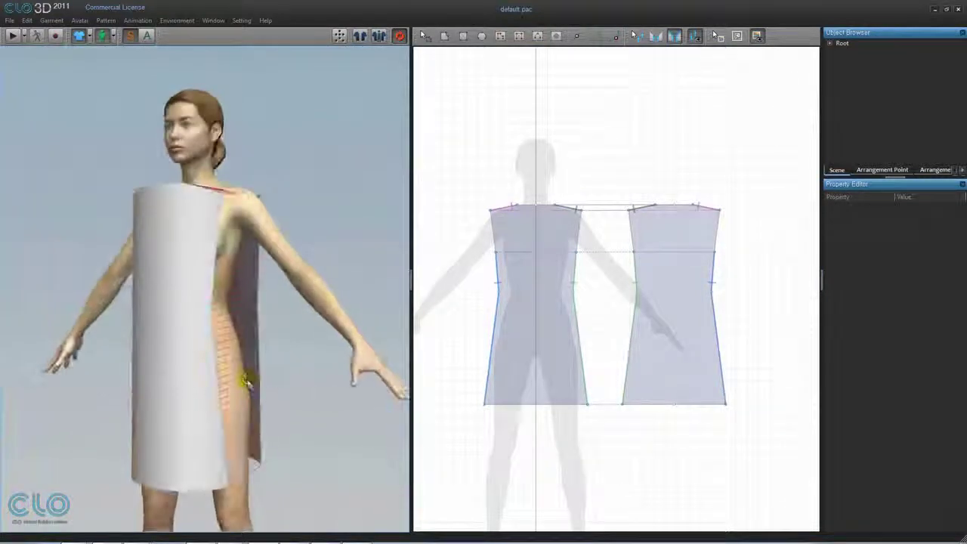
{"action": "right_click_drag", "start_coordinate": [310, 378], "coordinate": [272, 378]}
{"action": "scroll", "coordinate": [313, 353], "scroll_direction": "down", "scroll_amount": 3}
{"action": "right_click_drag", "start_coordinate": [360, 242], "coordinate": [287, 244]}
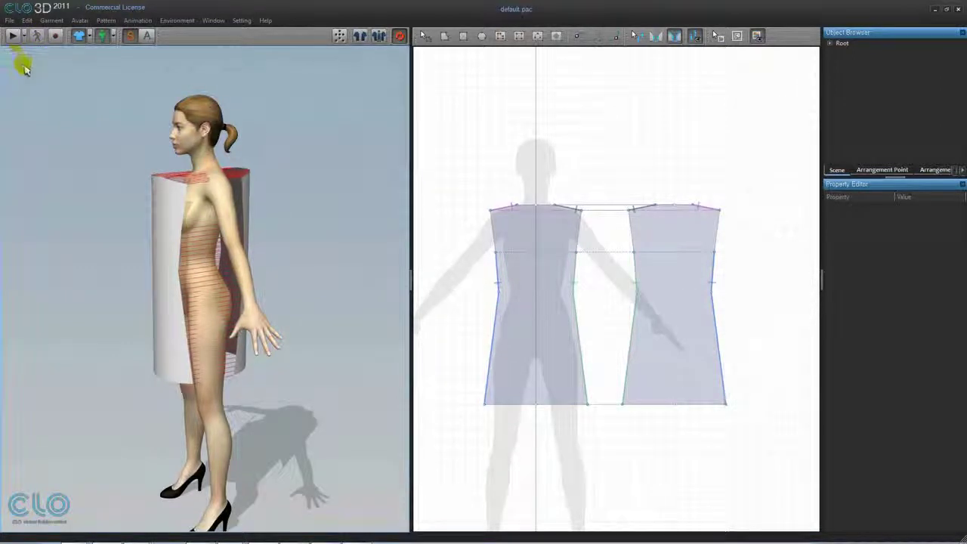
{"action": "right_click_drag", "start_coordinate": [333, 306], "coordinate": [330, 259]}
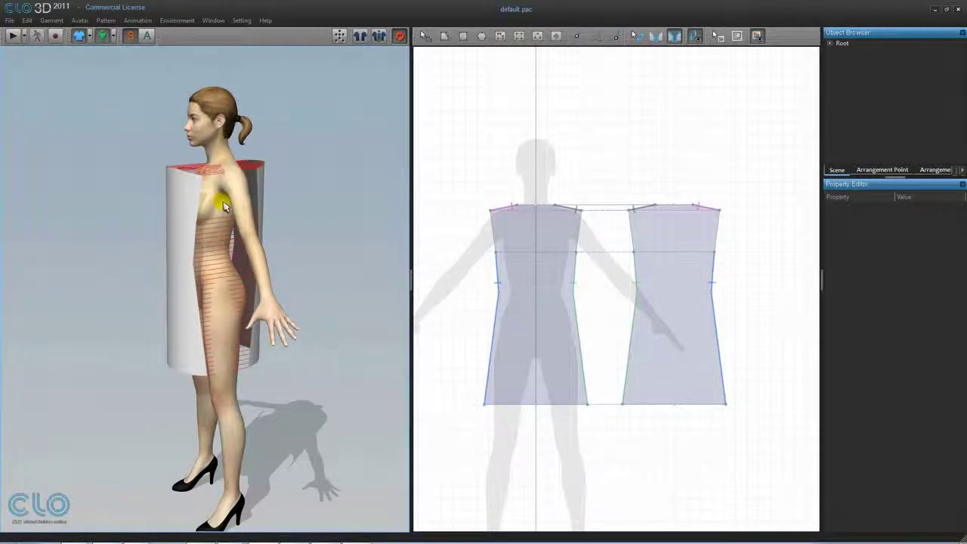
{"action": "key", "text": "ctrl+a"}
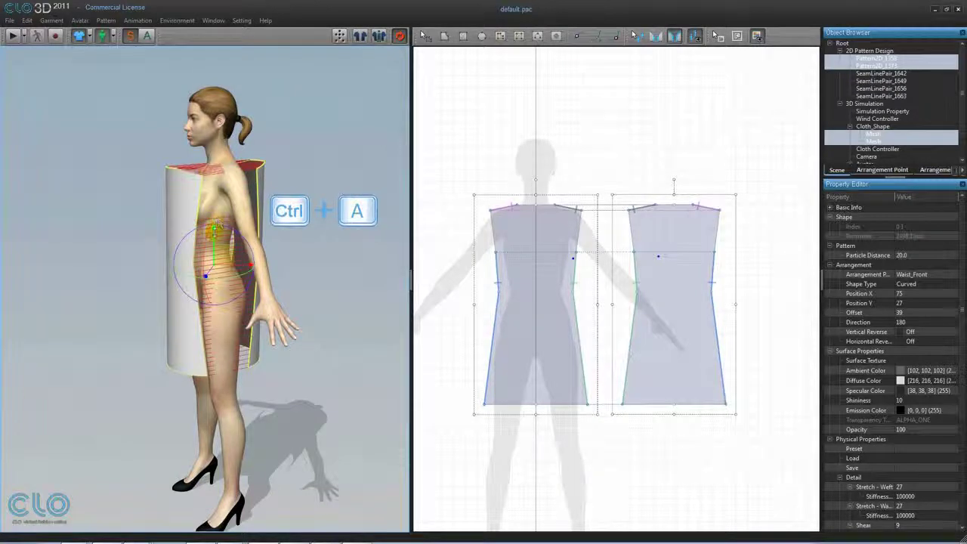
{"action": "left_click_drag", "start_coordinate": [214, 234], "coordinate": [213, 221]}
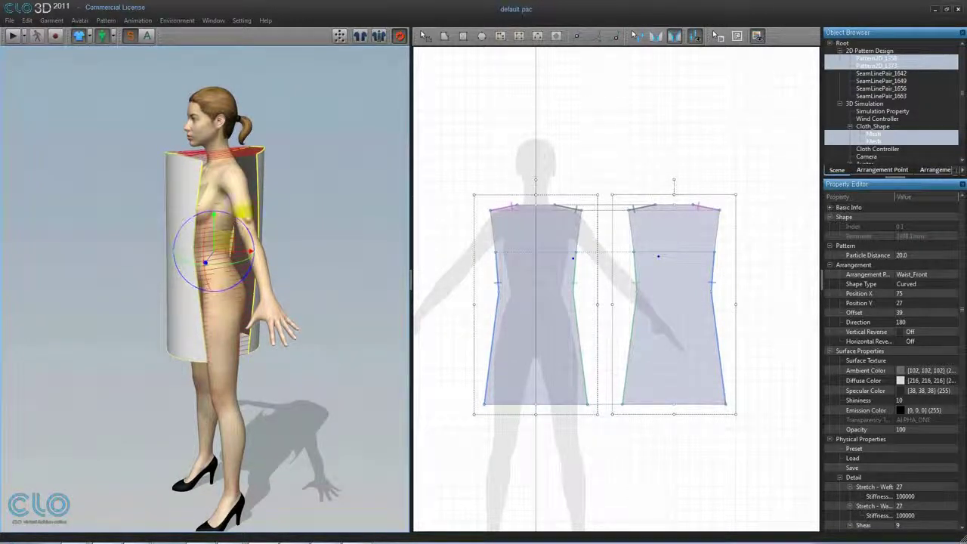
{"action": "right_click", "coordinate": [316, 98]}
{"action": "left_click", "coordinate": [336, 109]}
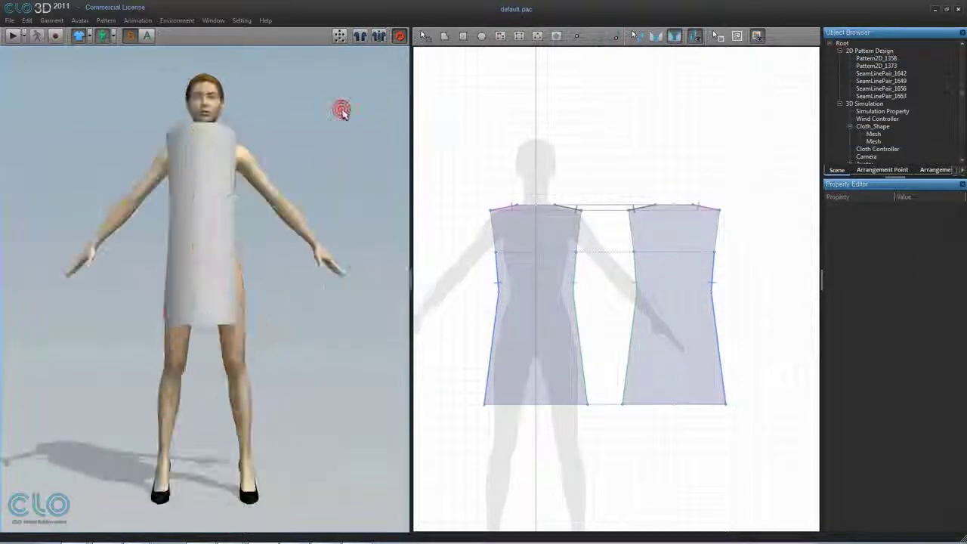